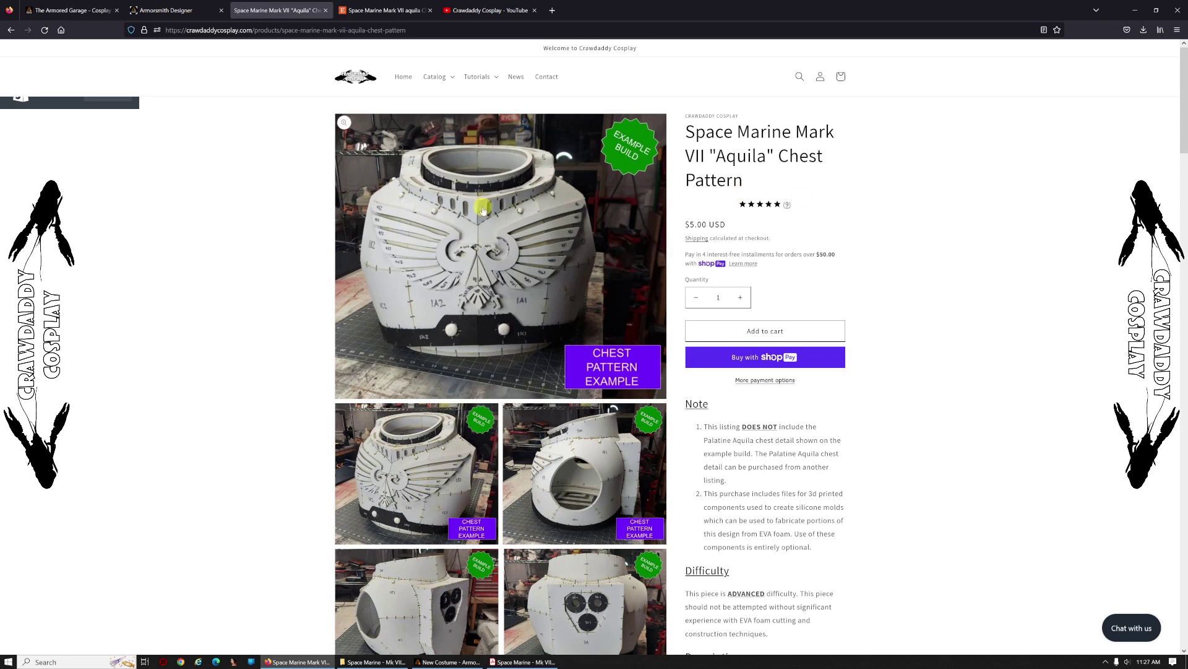
Open Space Marine - Mk VII - Chest R1 - Scaling Model.STL from its folder in 3D Viewer and inspect the chest from several angles
left_click(373, 662)
double_click(869, 233)
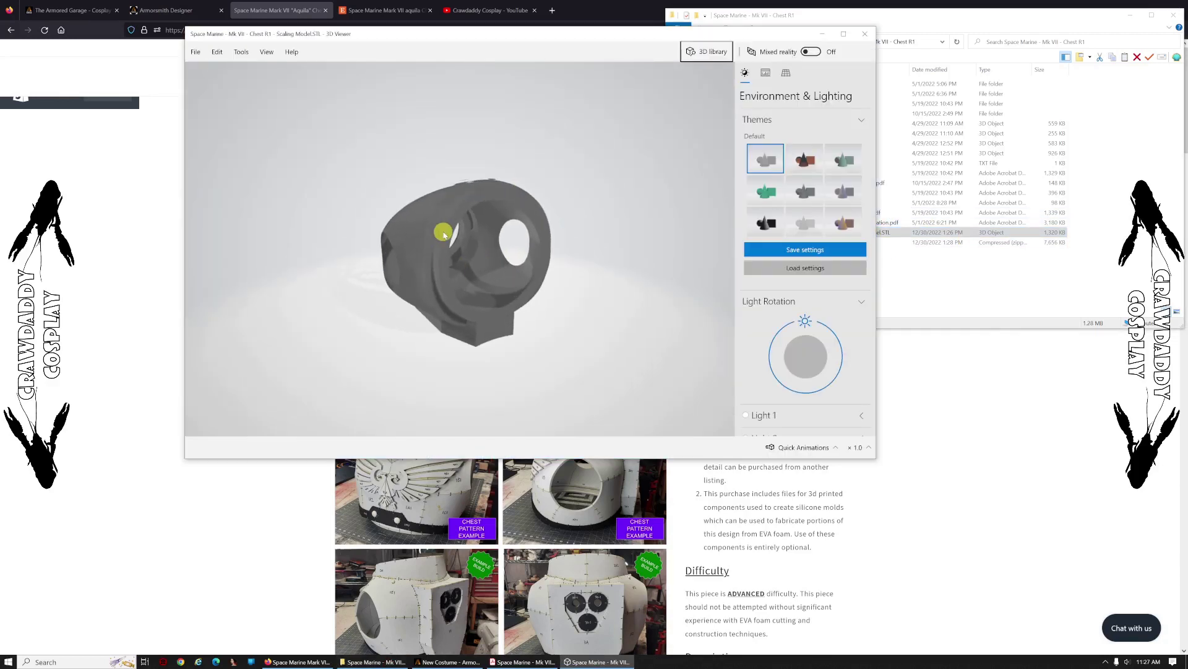
left_click_drag(449, 300, 425, 367)
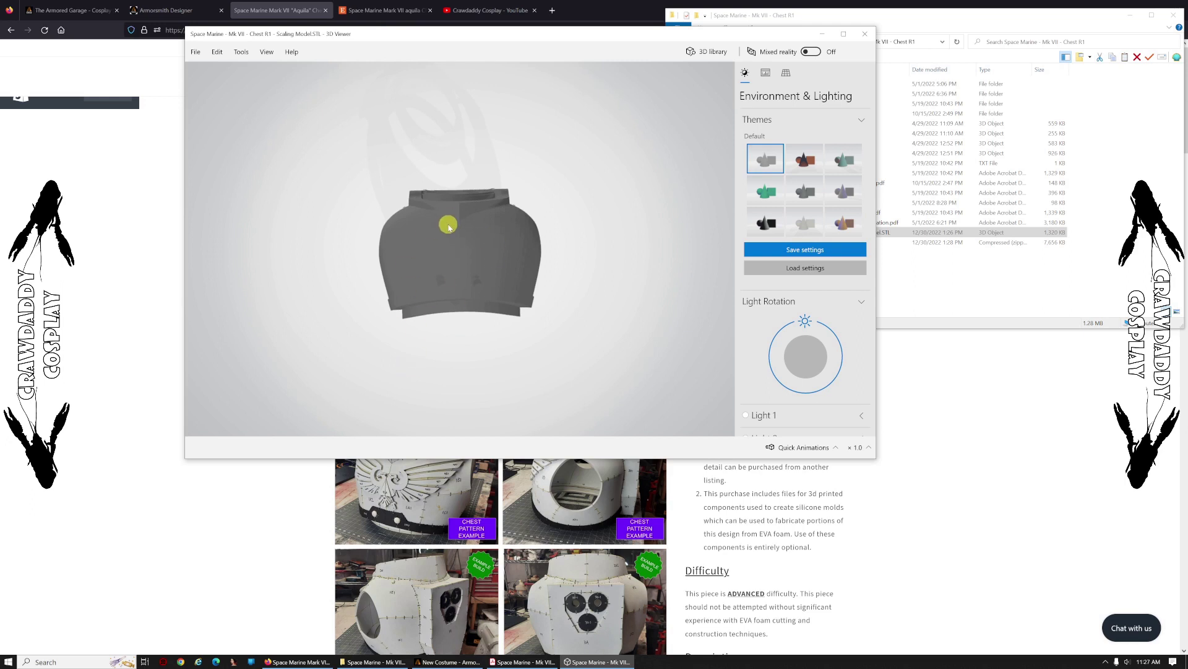
left_click_drag(496, 274, 436, 301)
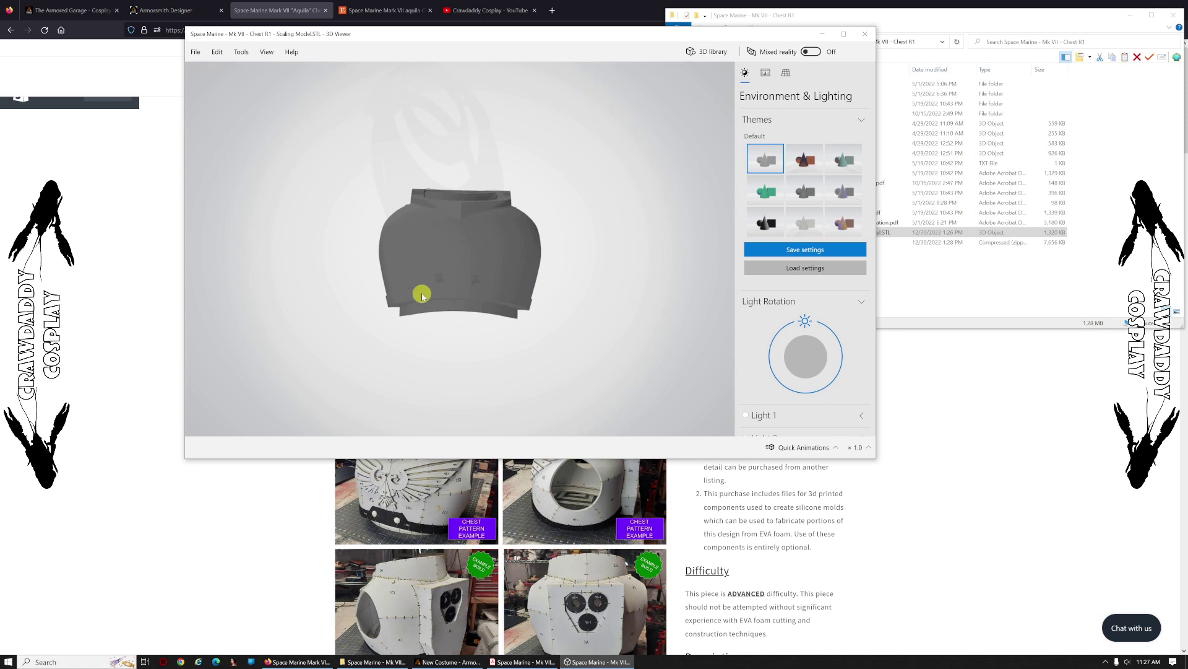
left_click_drag(421, 238, 445, 202)
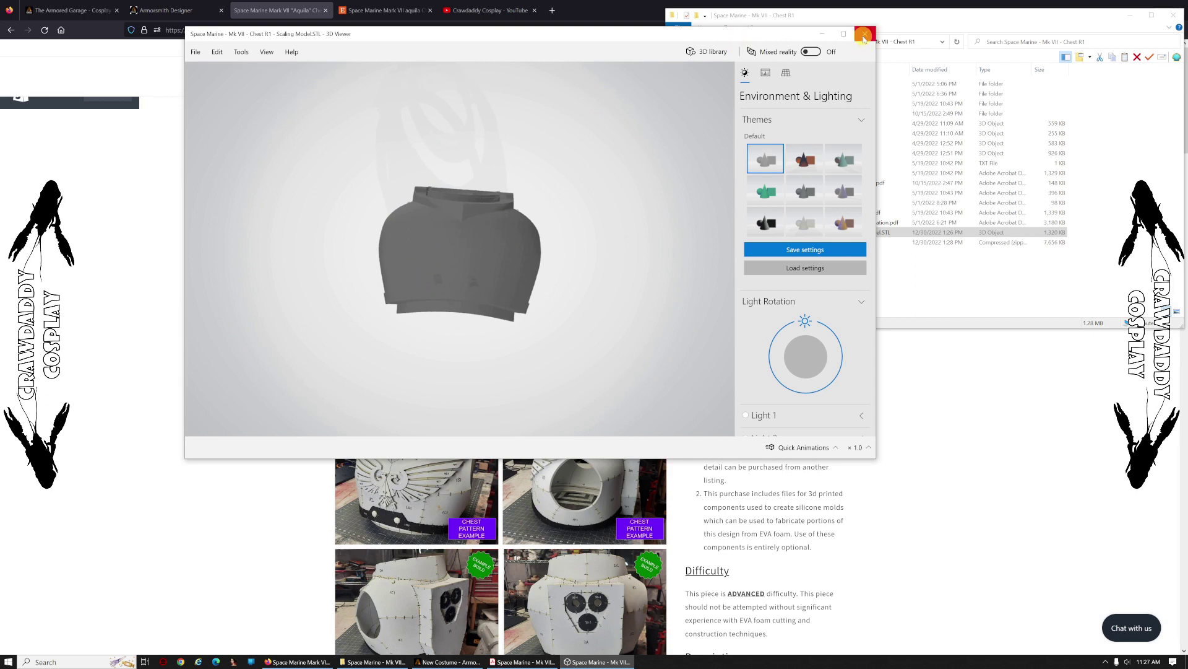
left_click_drag(406, 284, 475, 203)
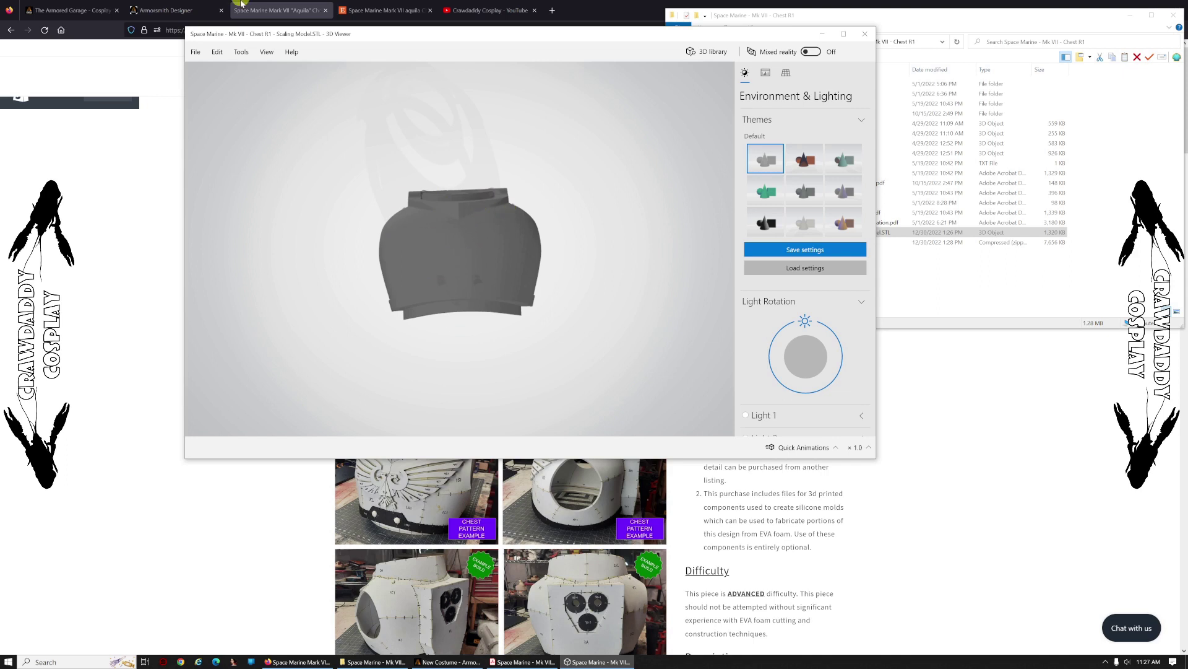
View The Armored Garage home page in the browser, and look through the images on the Space Marine Mark VII "Aquila" Chest Pattern page
left_click(74, 13)
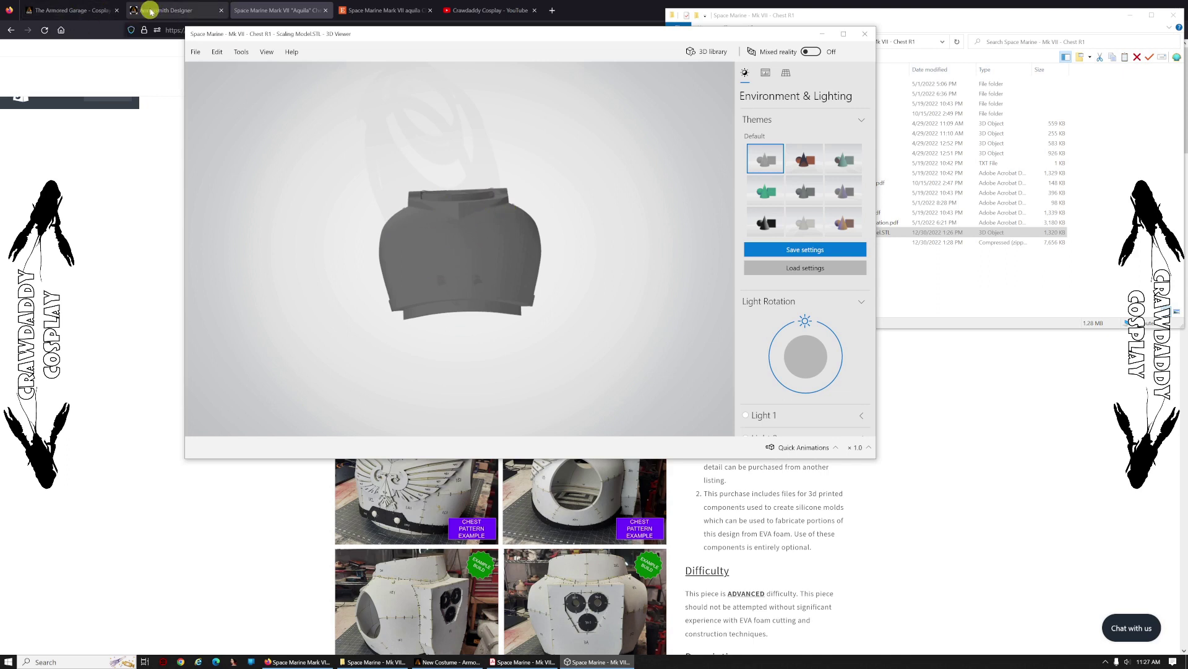
left_click(90, 11)
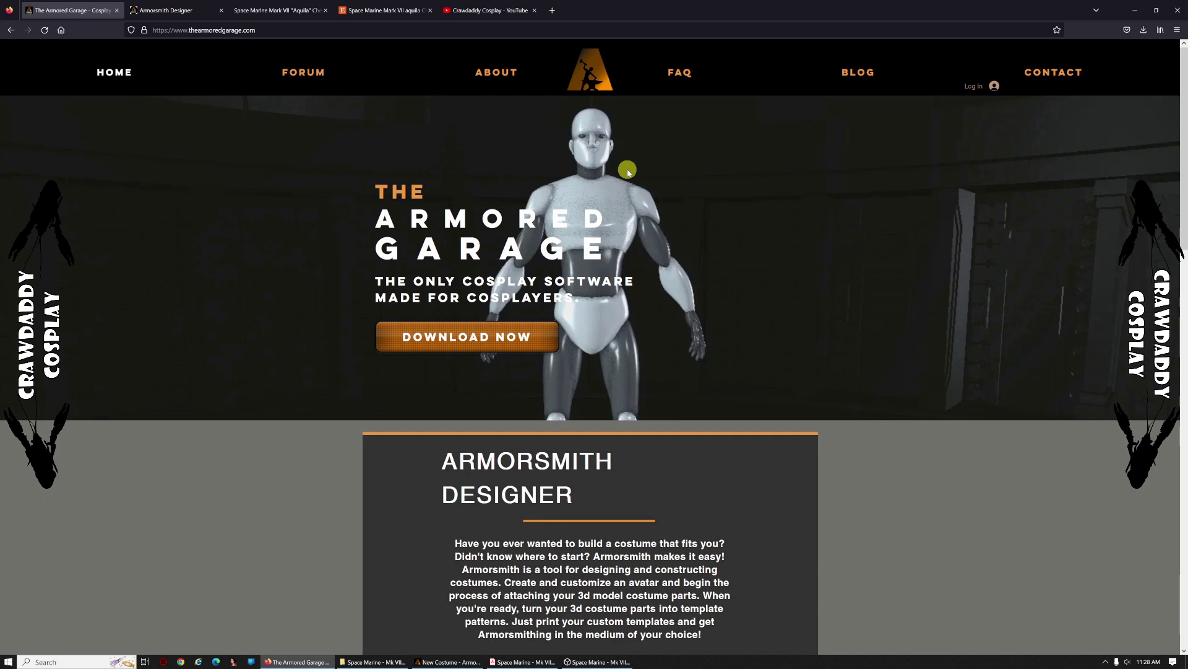
left_click(280, 9)
scroll(486, 421, "down", 5)
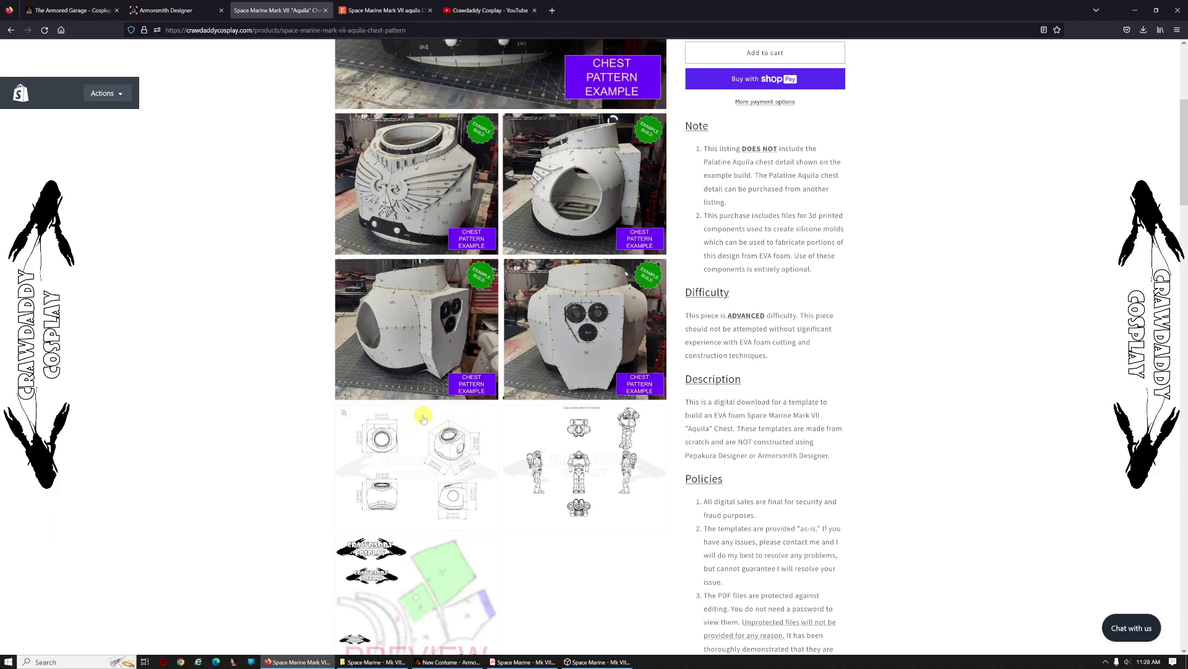
scroll(424, 419, "up", 3)
scroll(456, 340, "up", 3)
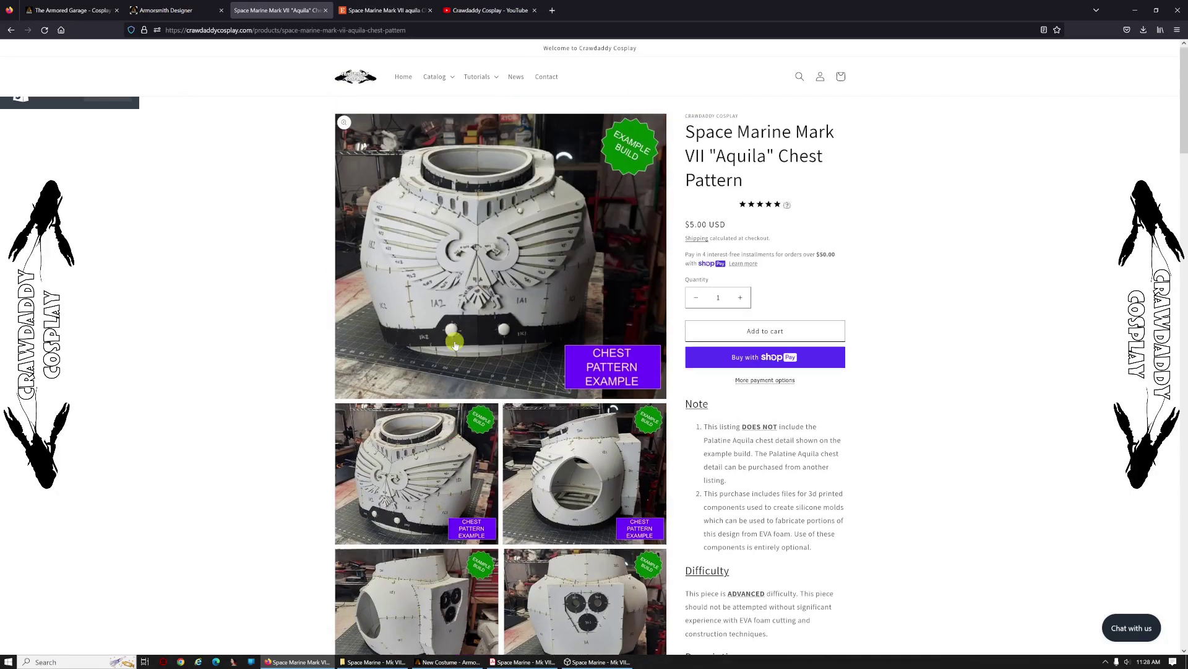
View the Armorsmith Designer product page on Gumroad and return to The Armored Garage home page
left_click(100, 11)
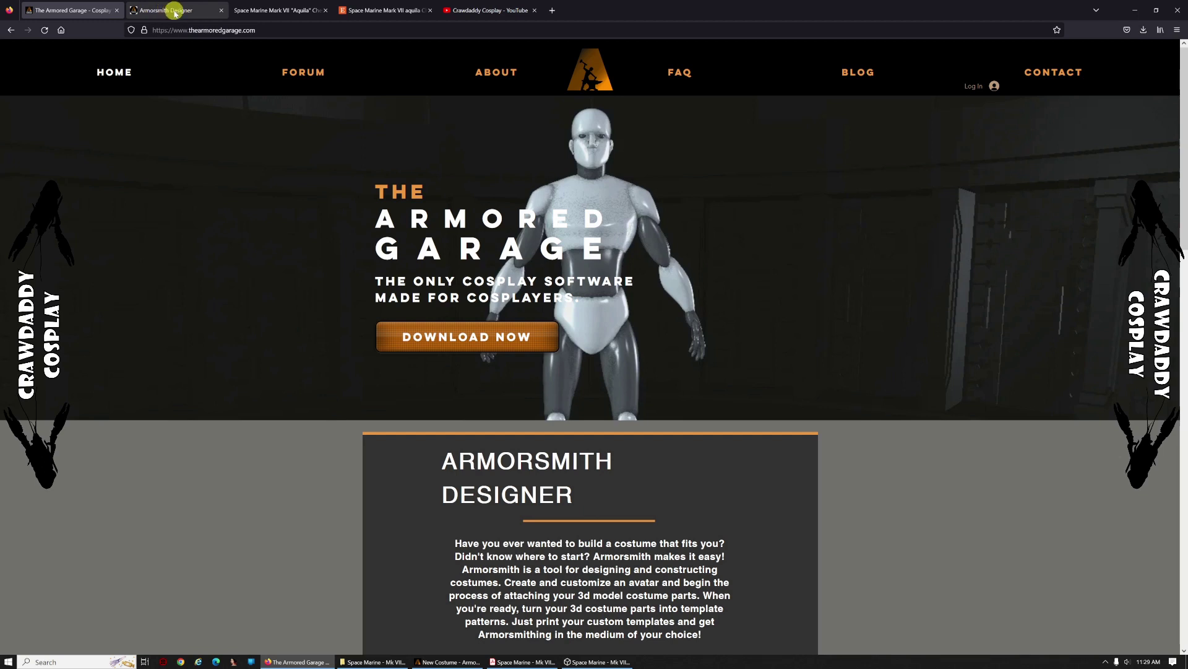
left_click(175, 12)
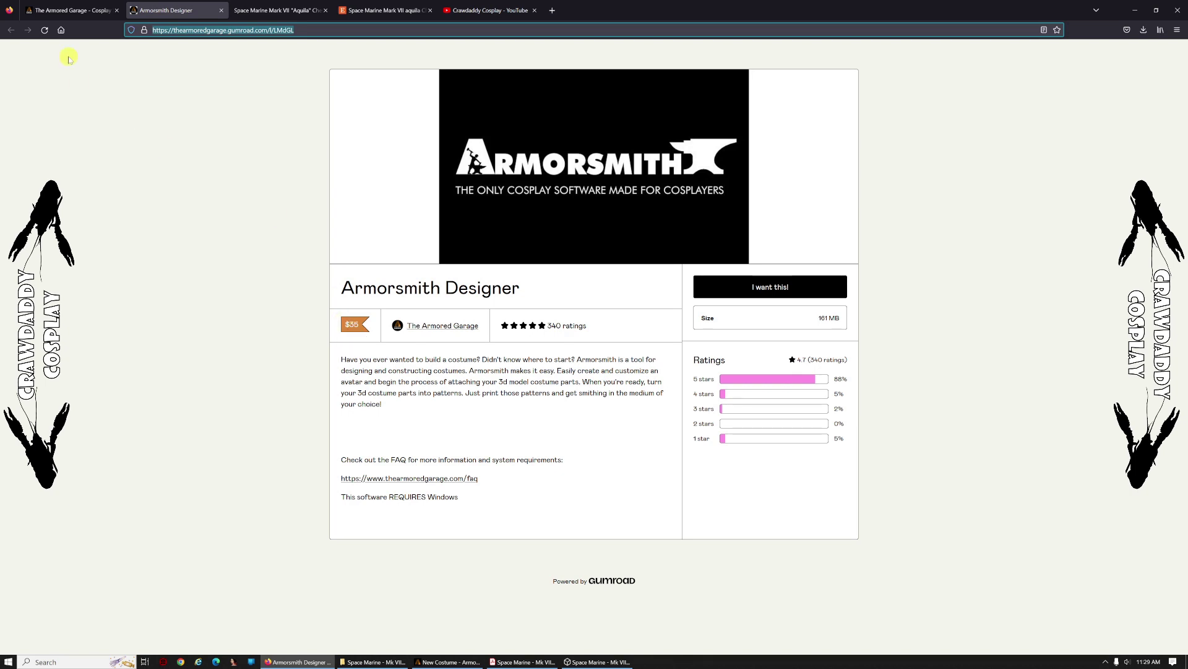
left_click(74, 9)
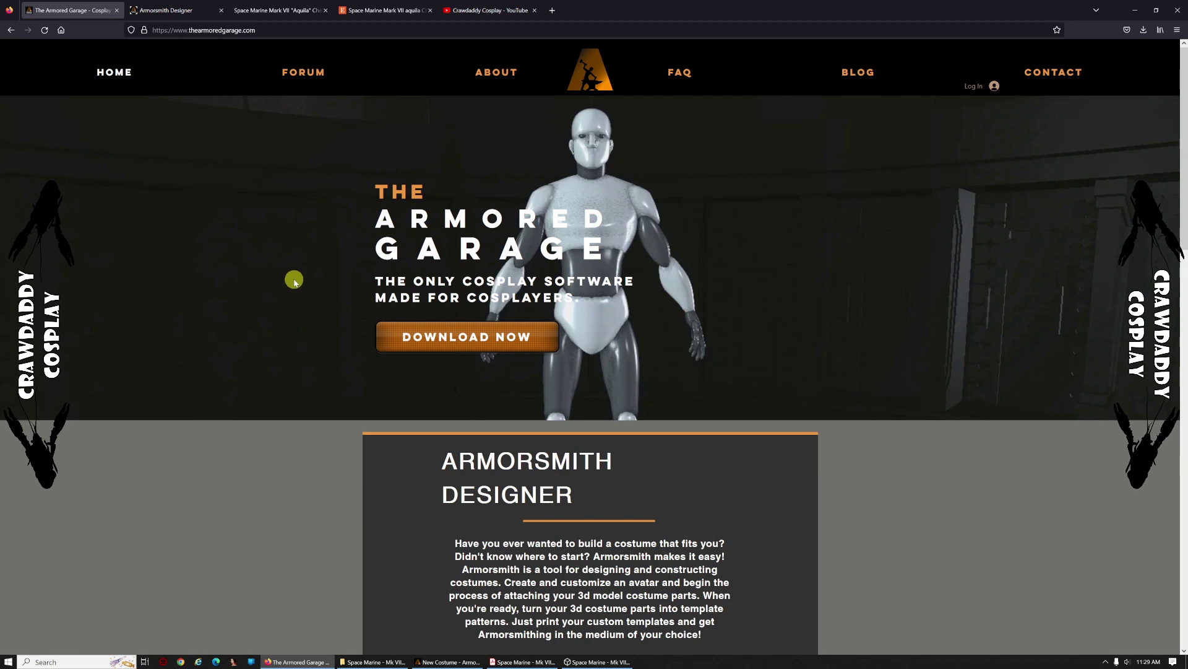
Compare the Space Marine Mark VII "Aquila" Chest Pattern listings on the Crawdaddy Cosplay shop and Etsy
left_click(299, 15)
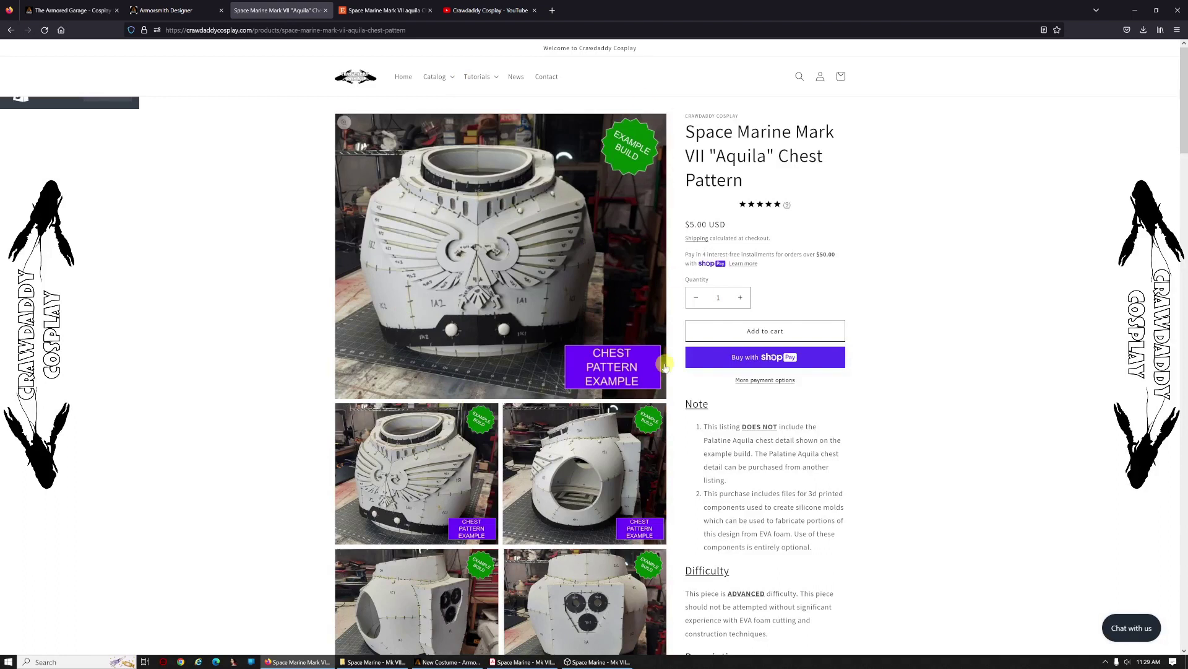
left_click(385, 11)
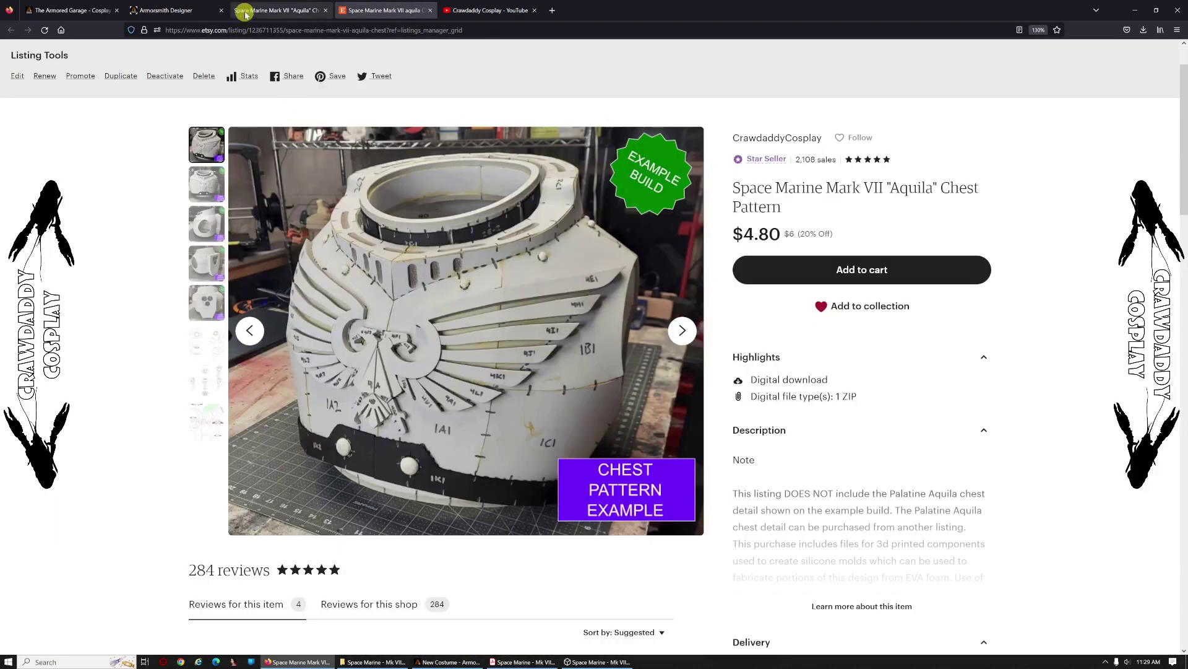
left_click(260, 11)
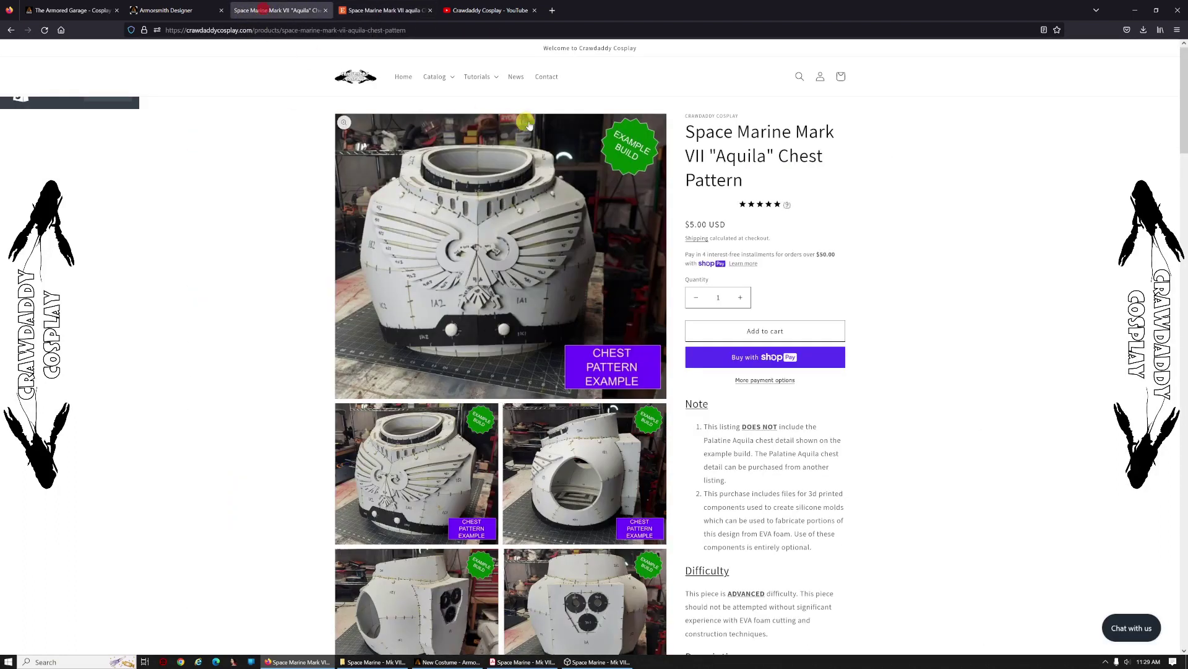
left_click(81, 11)
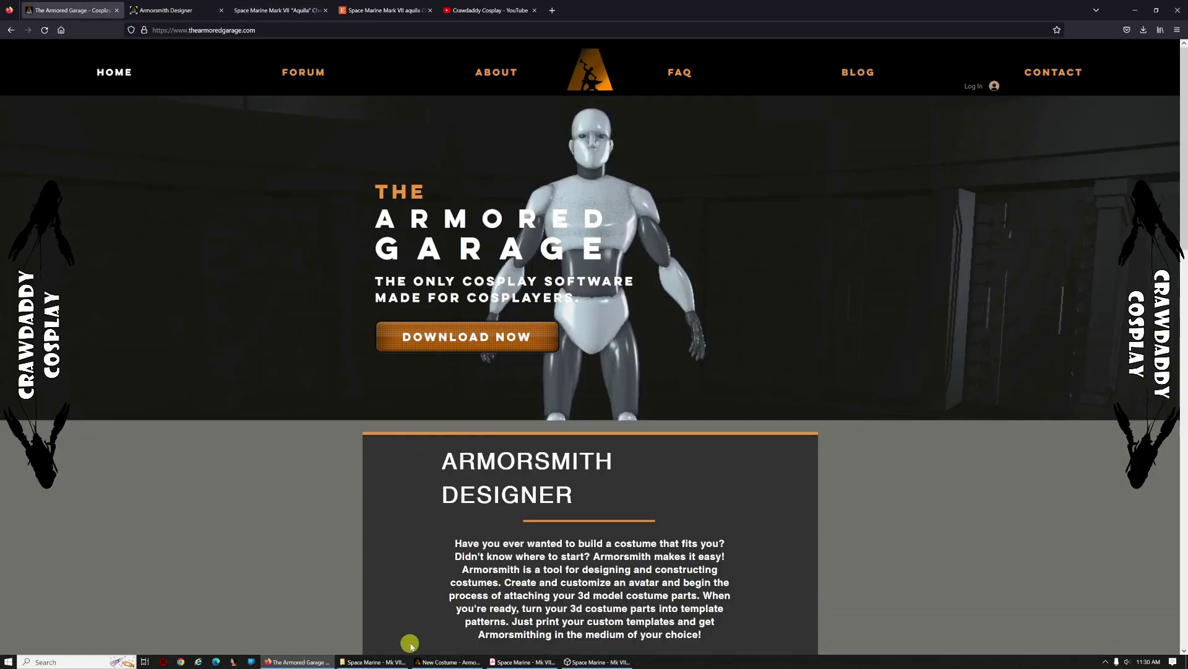
Switch to Armorsmith Designer and examine the chest measurements of the avatar
left_click(447, 662)
scroll(493, 367, "up", 5)
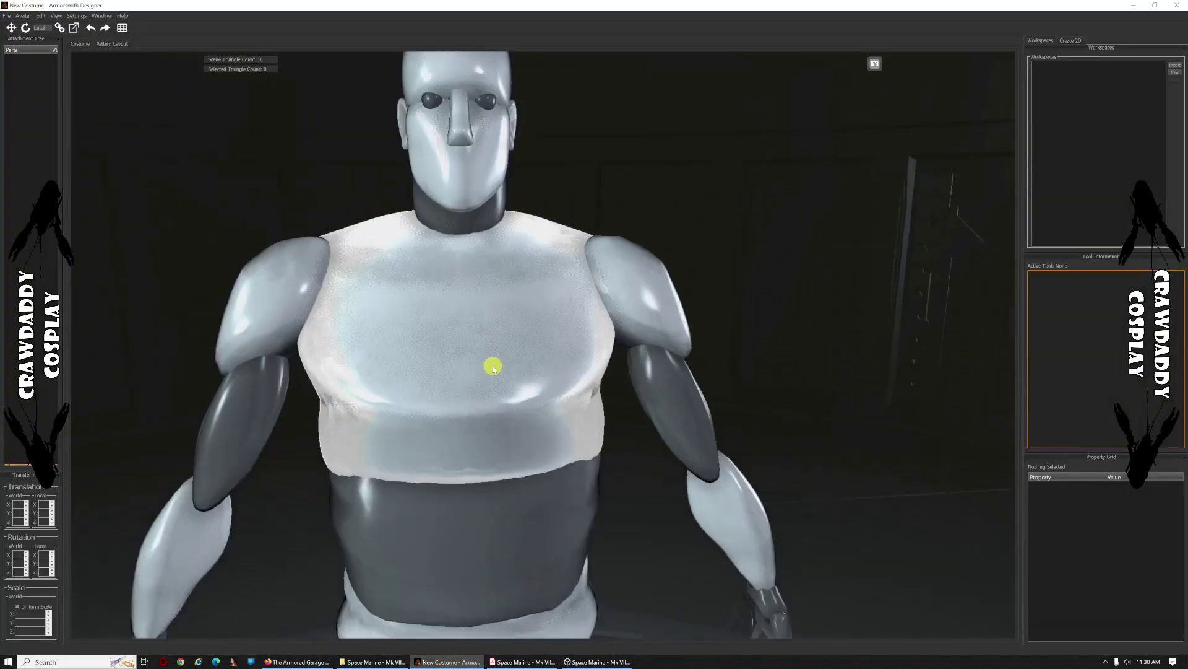
scroll(493, 368, "down", 8)
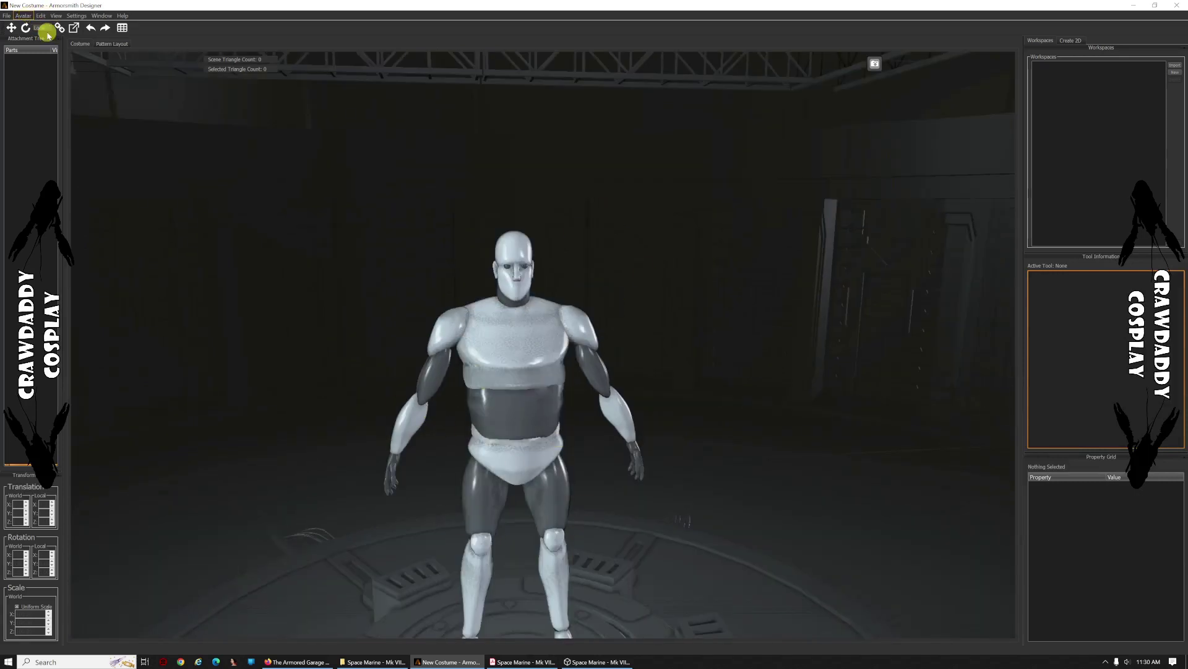
left_click(498, 325)
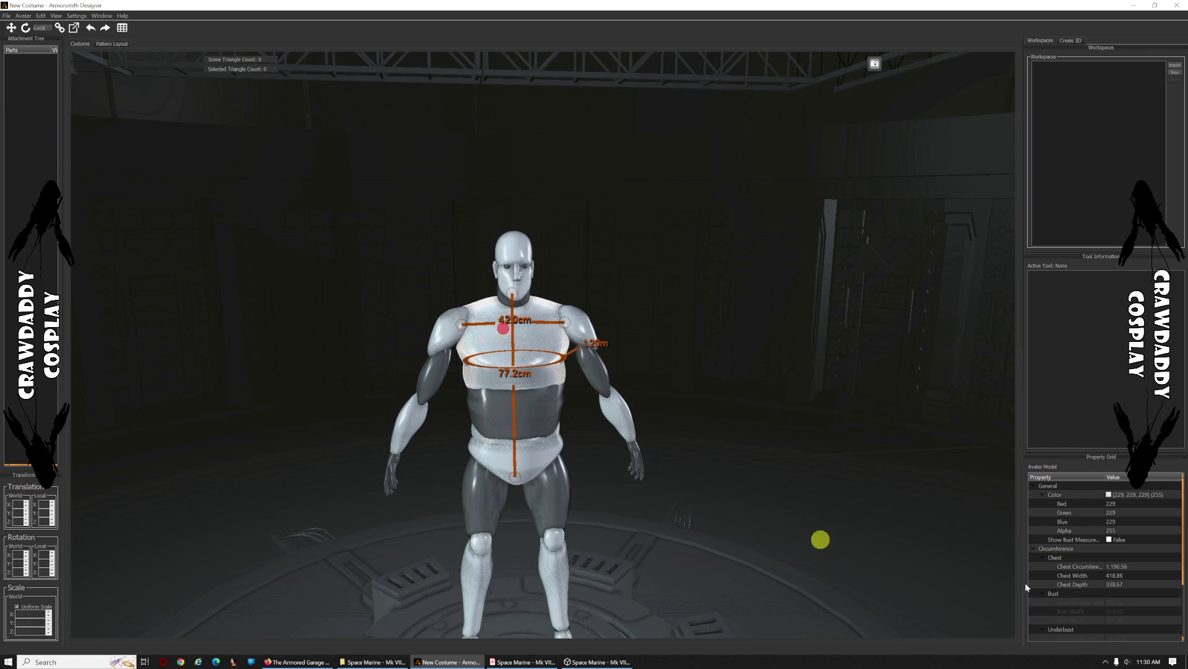
scroll(1074, 571, "down", 3)
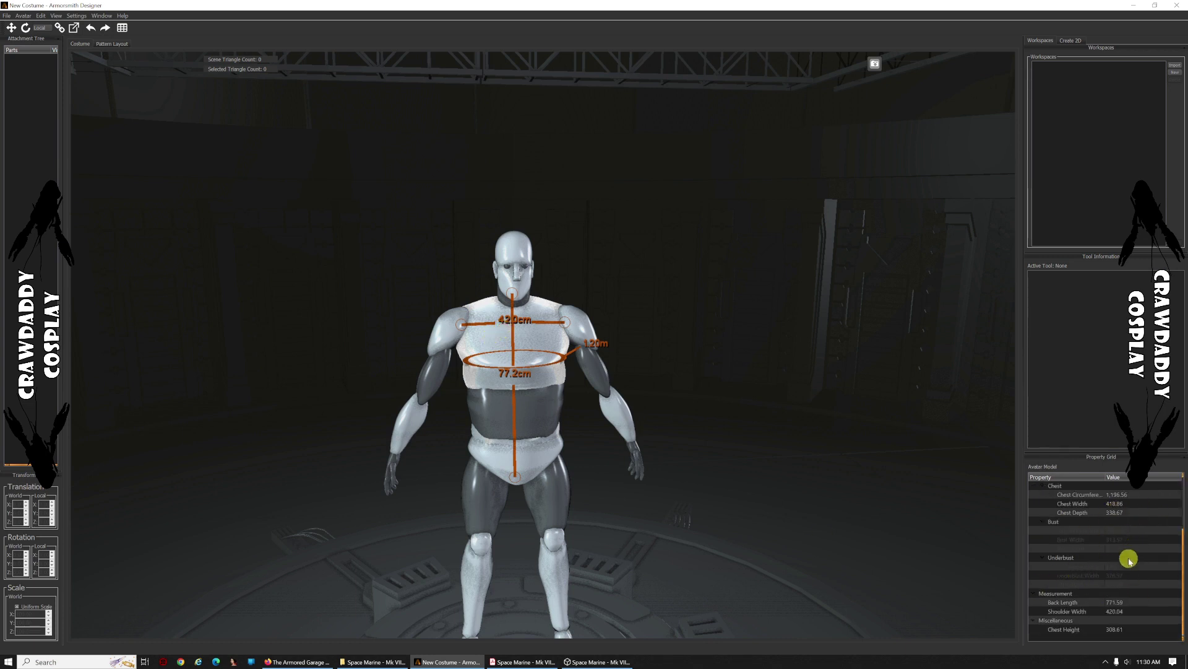
scroll(1125, 588, "up", 3)
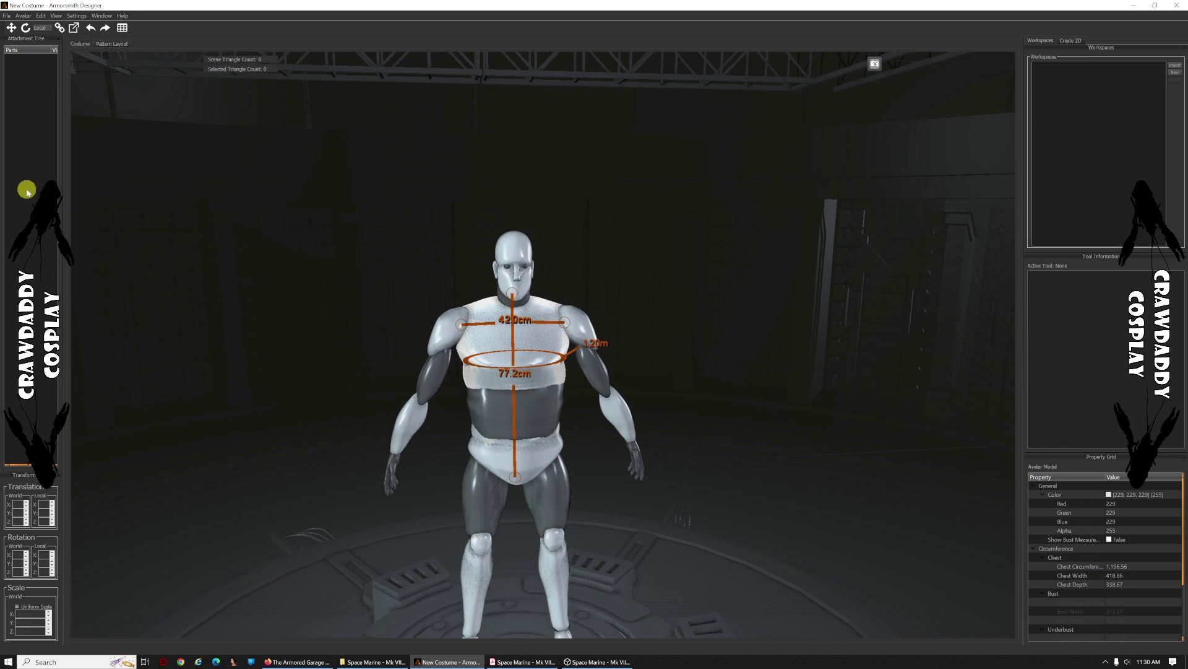
Look over the avatar commands and examine the measurements of the avatar's head
left_click(25, 15)
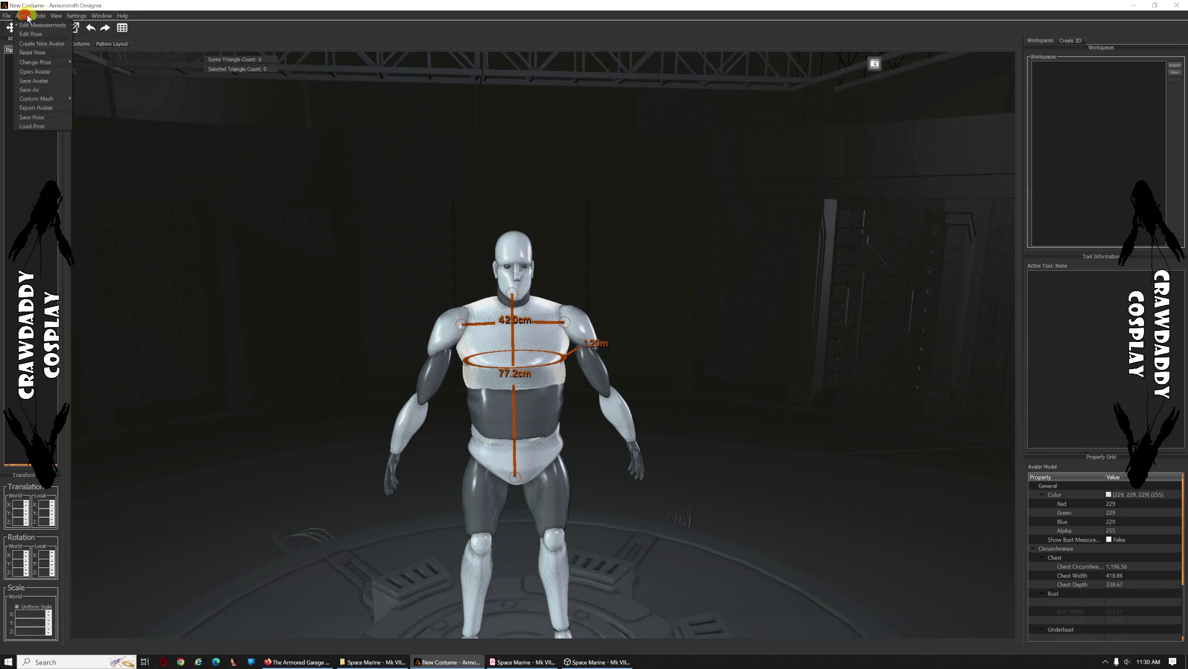
left_click(522, 248)
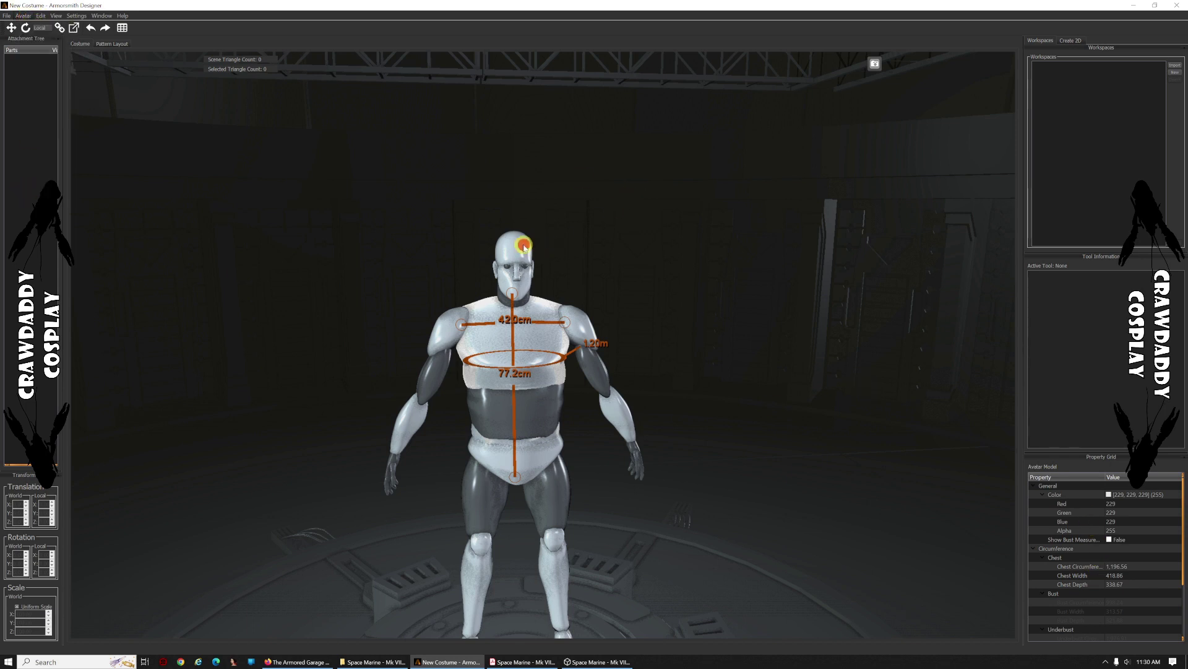
left_click(524, 245)
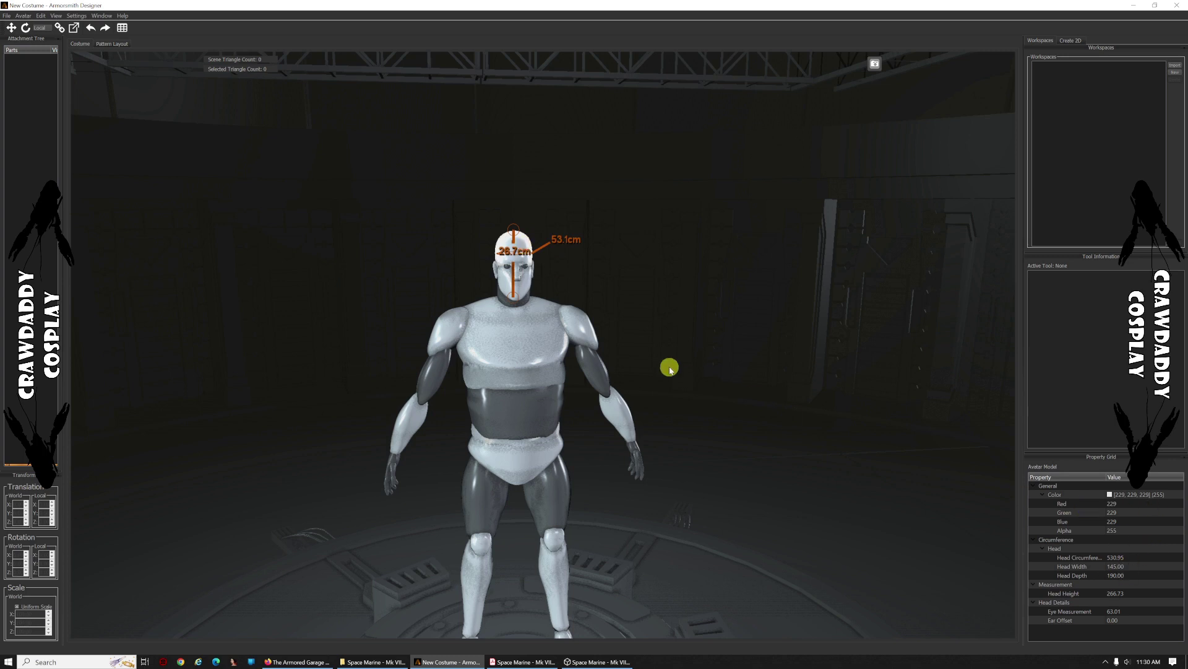
Inspect the whole avatar from the side and front, and review its full list of body measurements
left_click(661, 326)
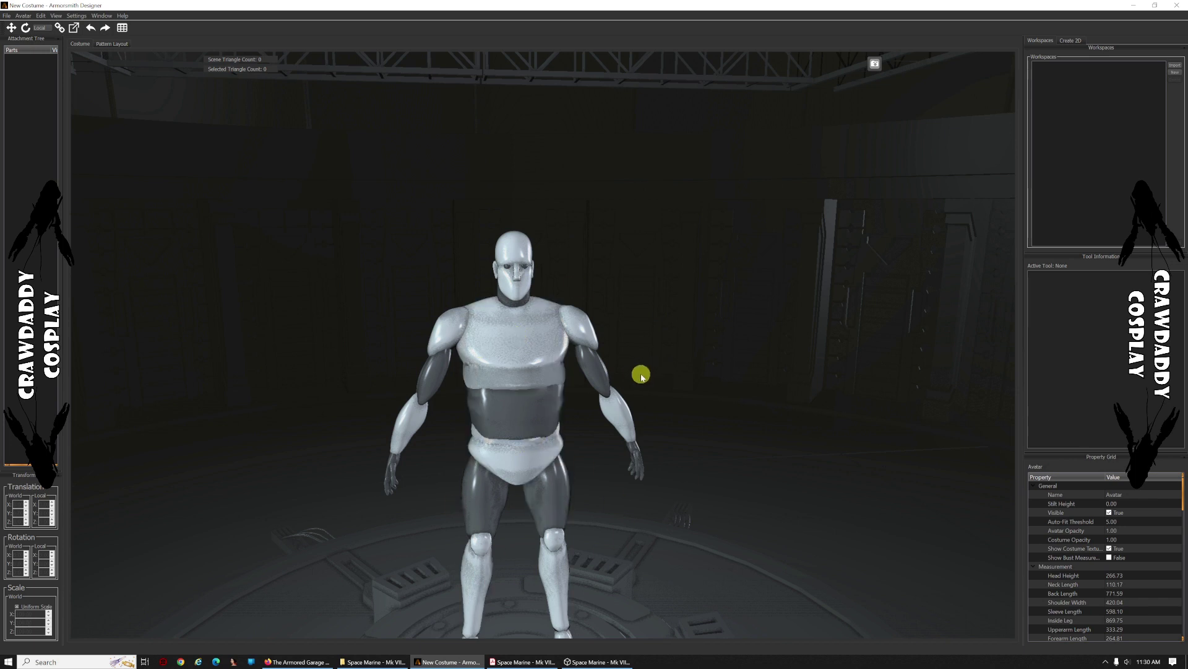
right_click_drag(653, 376, 569, 356)
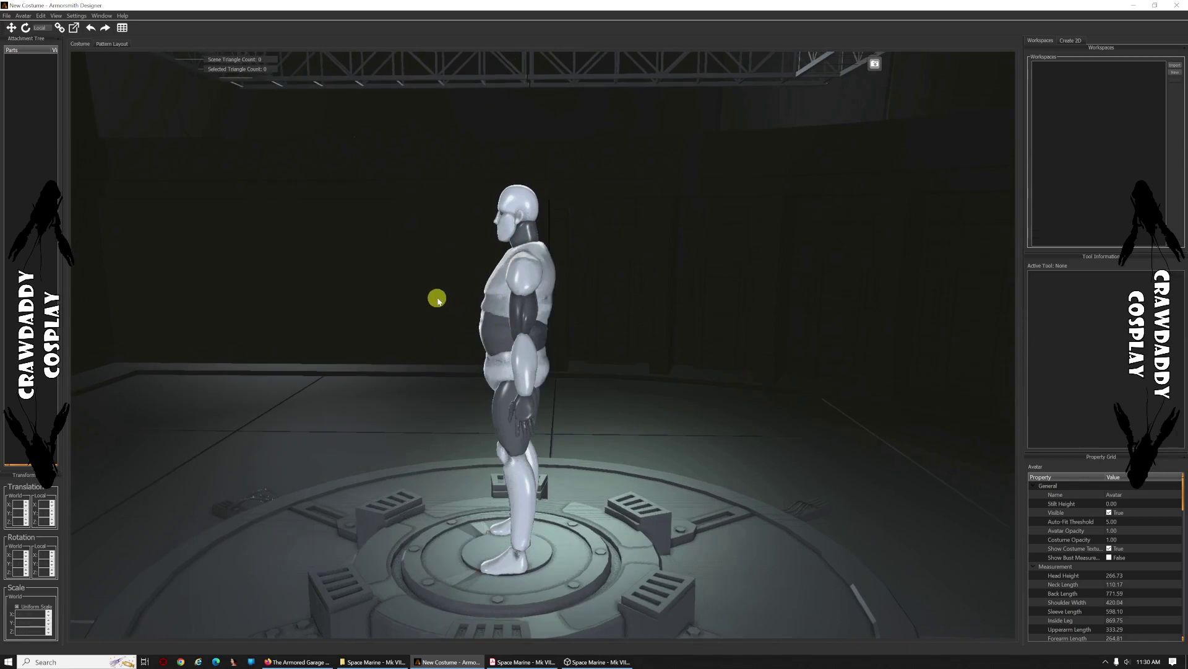
mouse_move(440, 301)
right_mouse_down()
mouse_move(477, 298)
mouse_move(433, 324)
right_mouse_up()
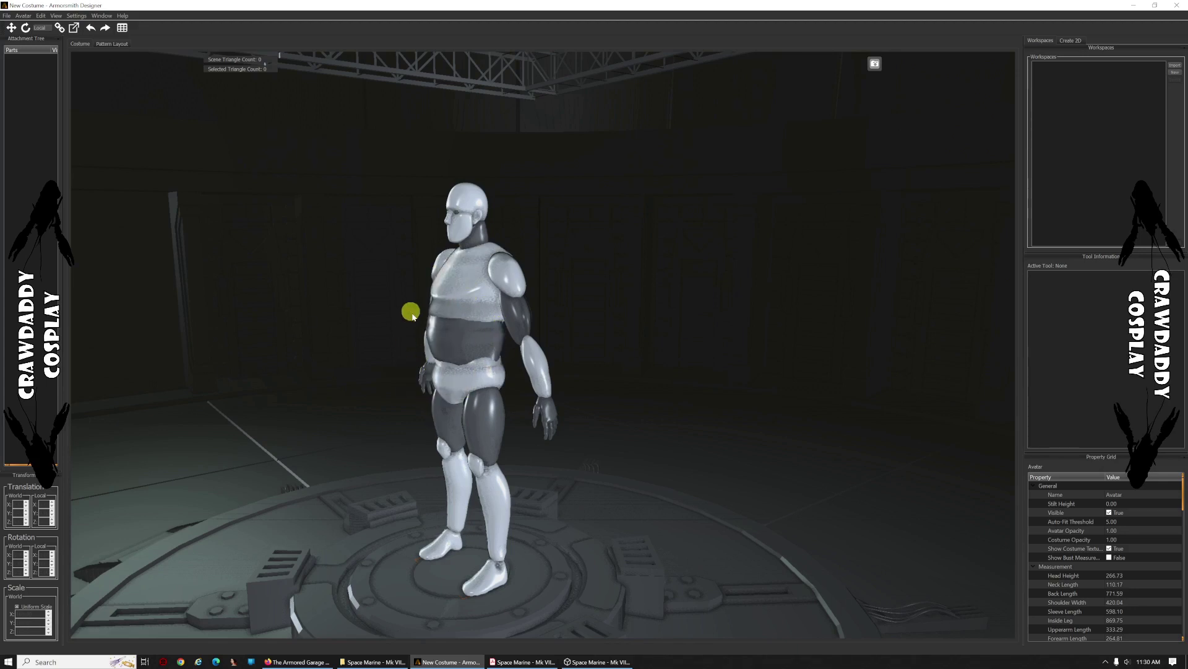
right_click_drag(406, 310, 437, 327)
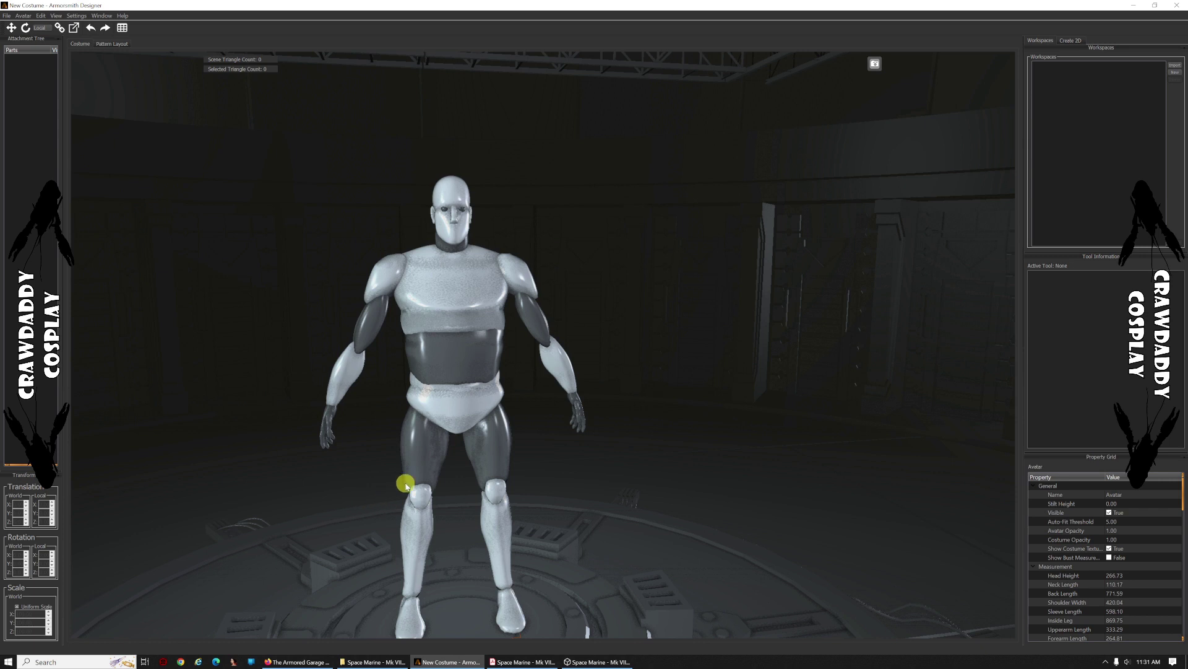
scroll(1133, 581, "down", 4)
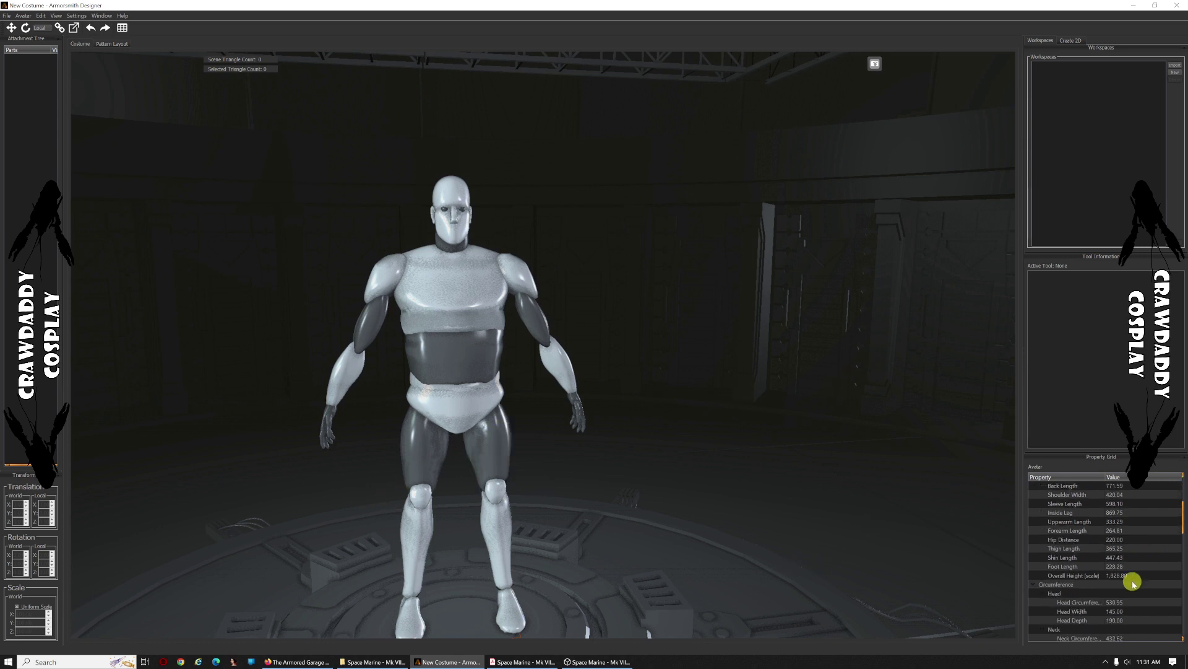
scroll(1133, 581, "down", 8)
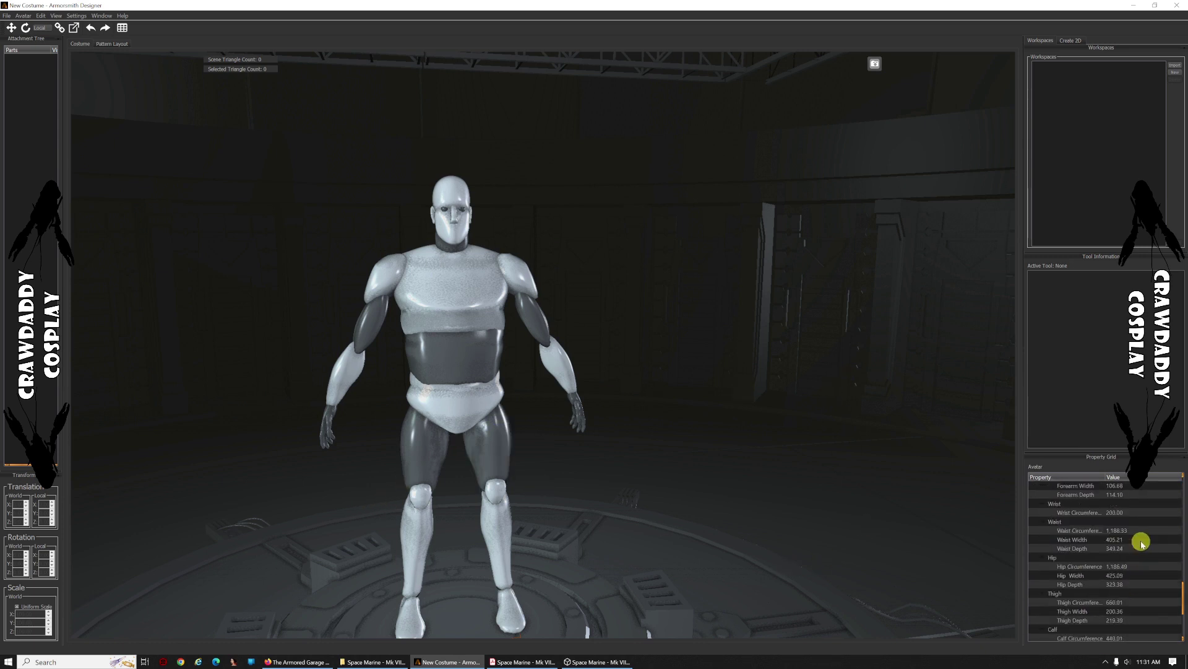
scroll(1142, 543, "down", 4)
scroll(1145, 542, "up", 15)
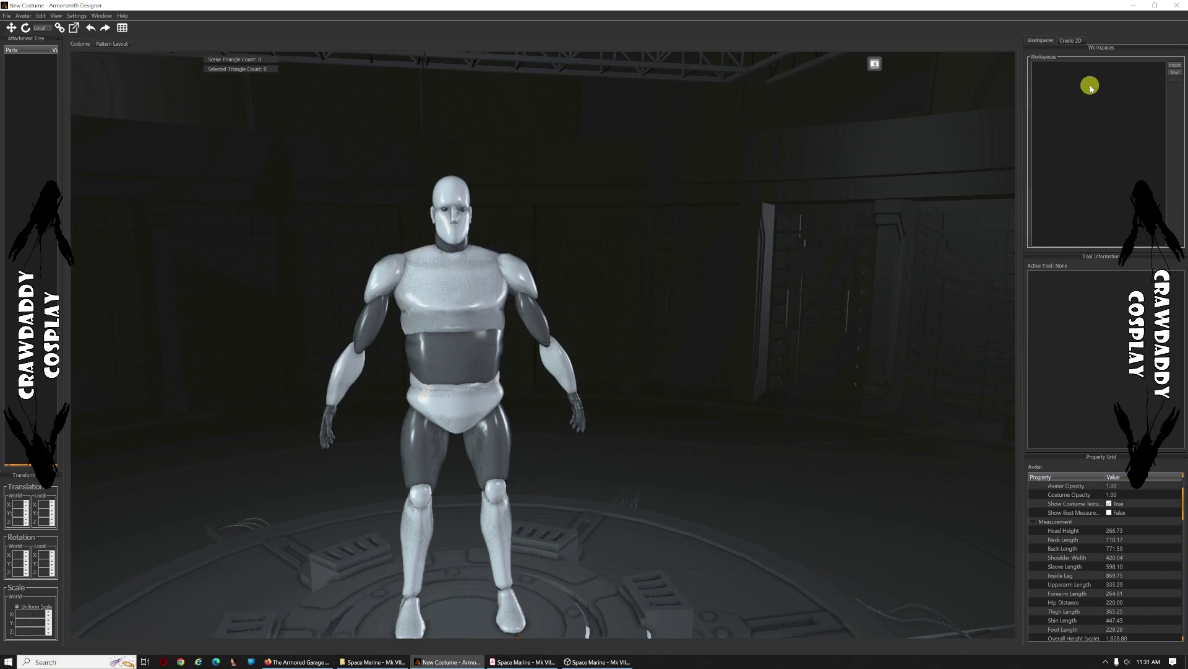
Import Space Marine - Mk VII - Chest R1 - Scaling Model.STL and attach it to the avatar's chest
left_click(1176, 67)
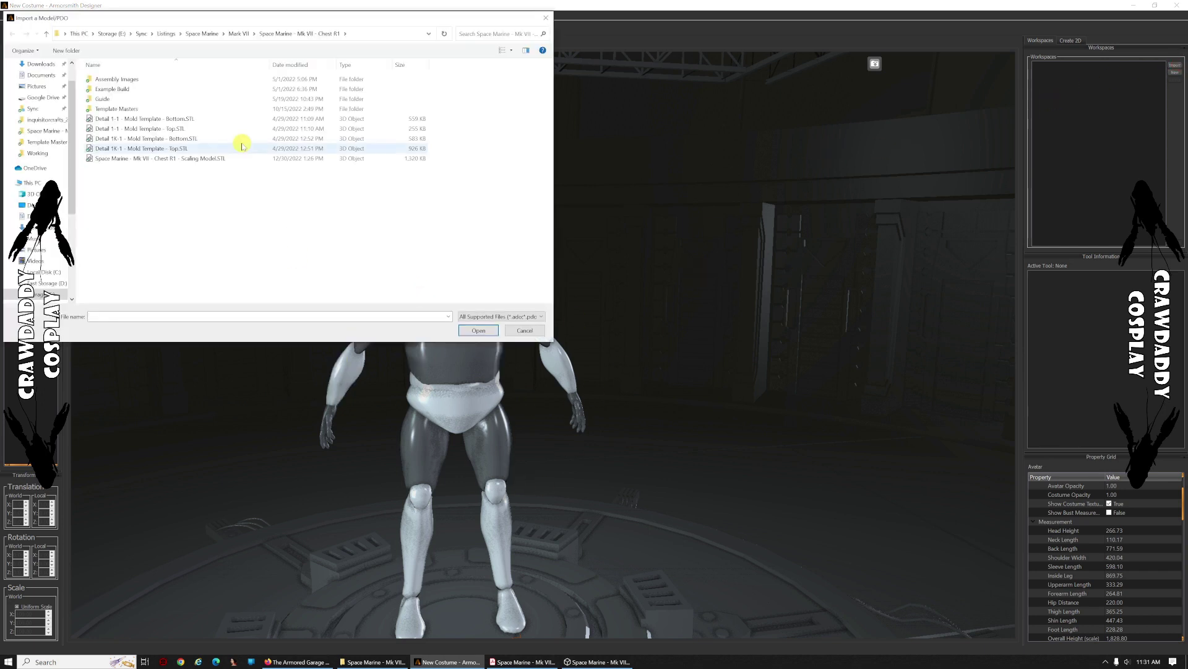
double_click(210, 160)
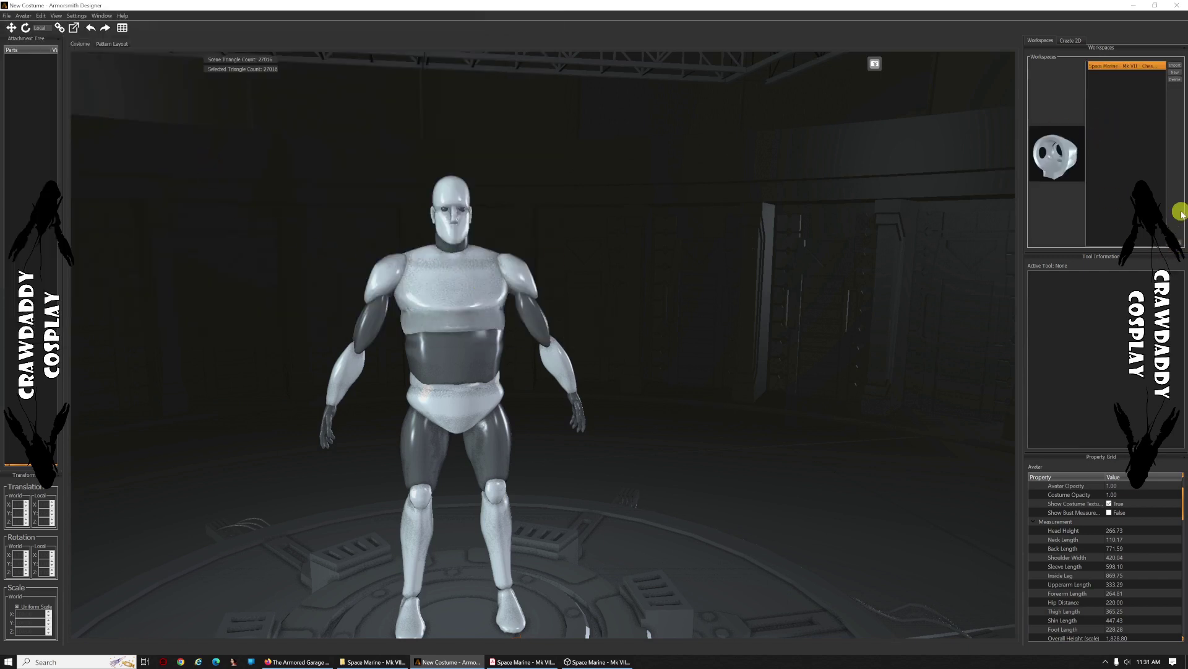
left_click_drag(1176, 241, 388, 227)
Rotate the attached chest model upright so that it faces forward around the avatar's torso
left_click(381, 226)
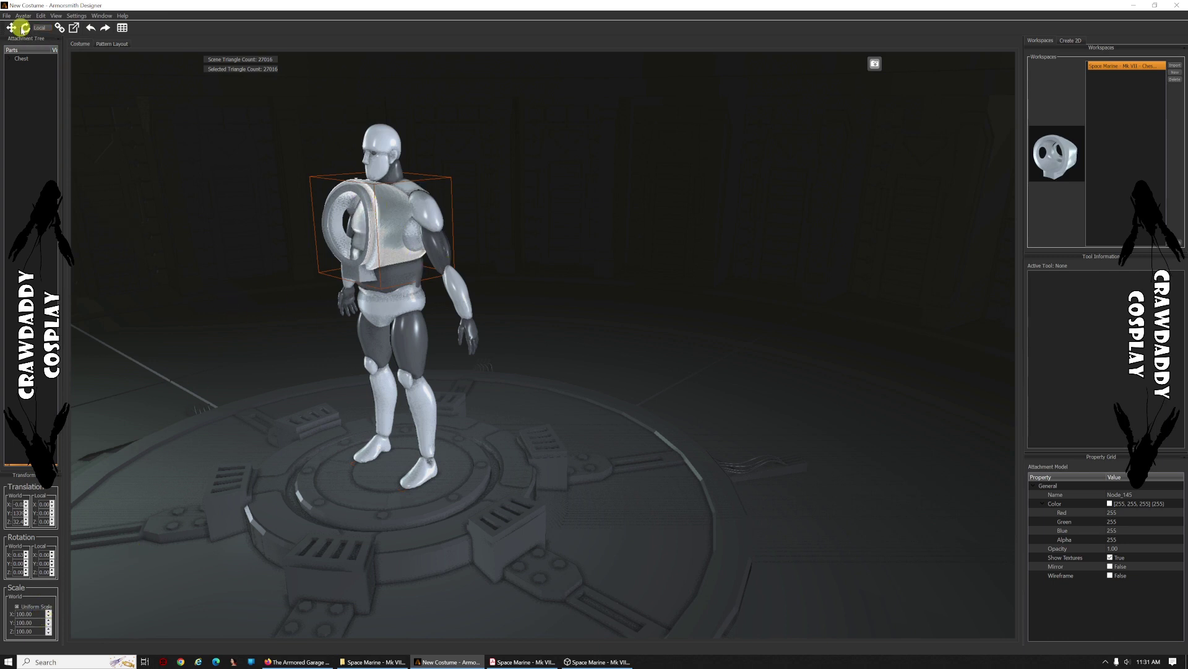
left_click_drag(340, 185, 332, 304)
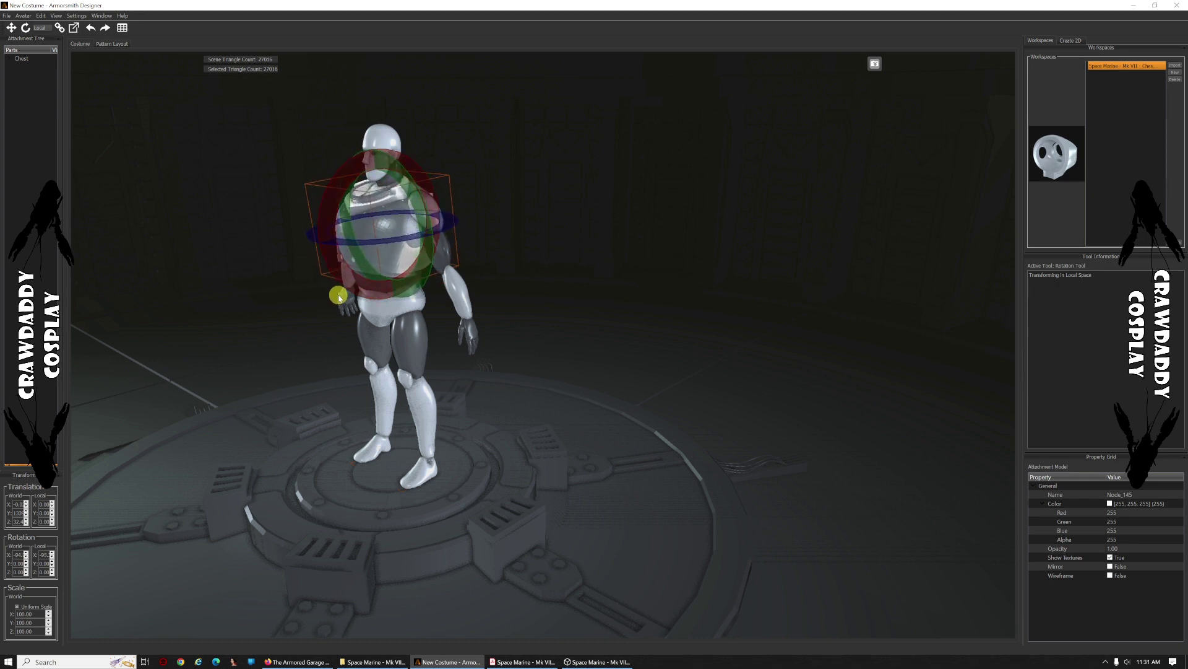
right_click_drag(324, 281, 288, 278)
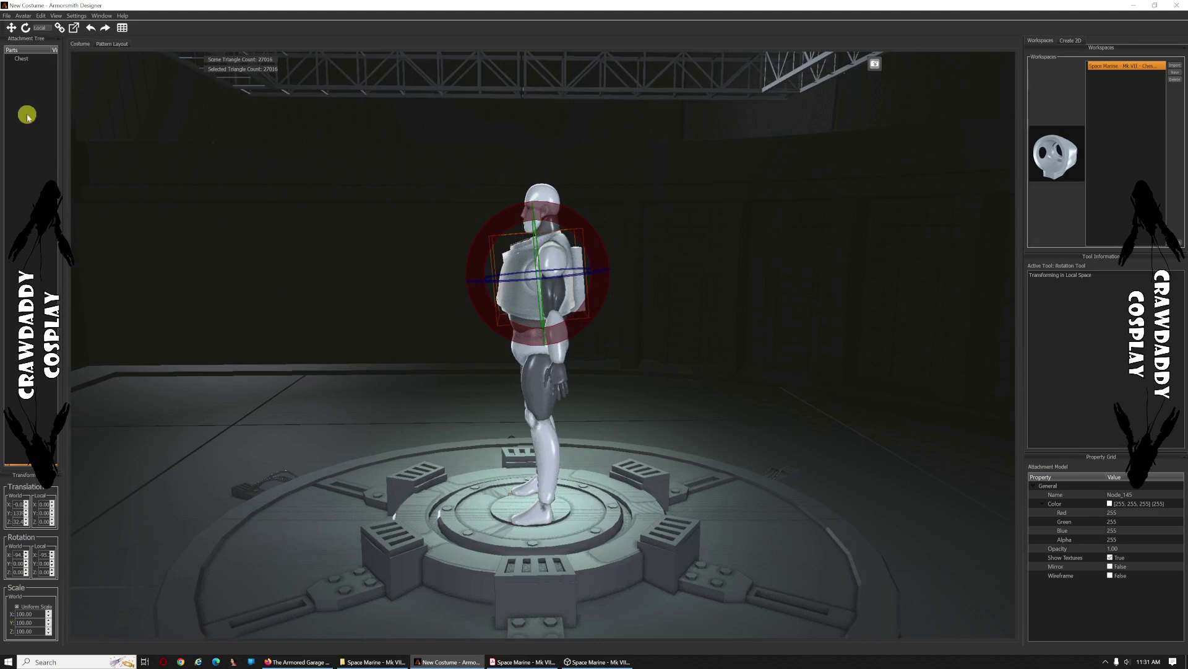
Move the chest model slightly up and back so it sits around the avatar's torso, and check the fit from below
left_click(24, 58)
left_click(13, 29)
left_click(543, 332)
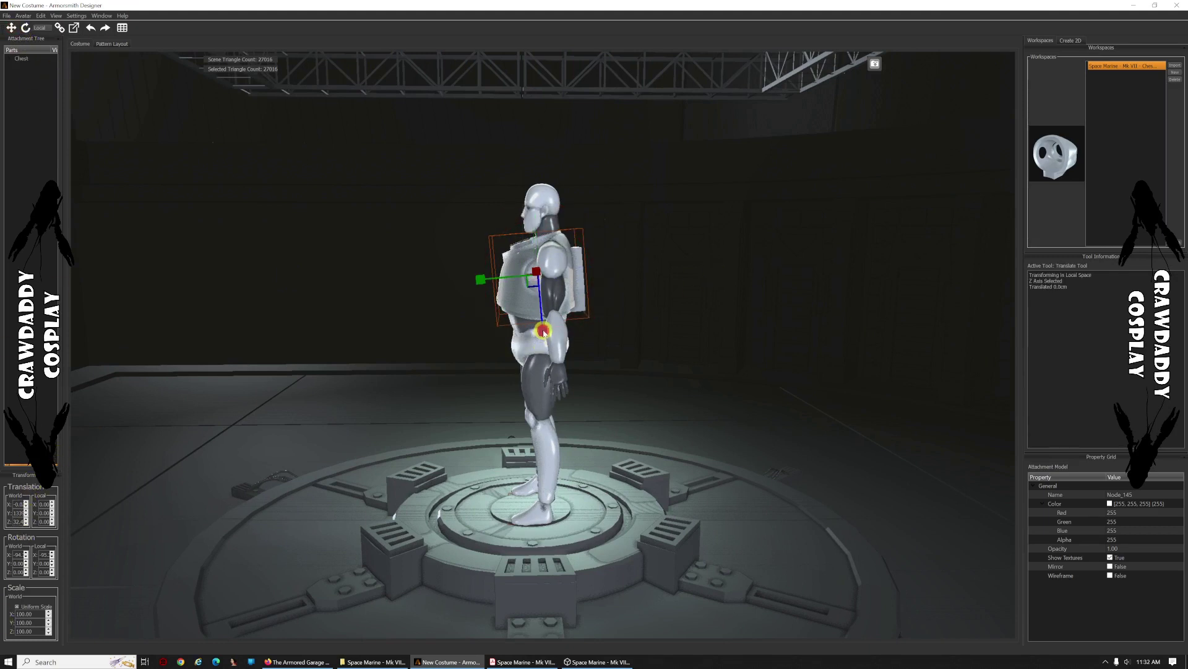
left_click_drag(544, 332, 544, 323)
left_click_drag(483, 273, 491, 268)
left_click_drag(551, 323, 553, 315)
middle_click_drag(553, 315, 586, 518)
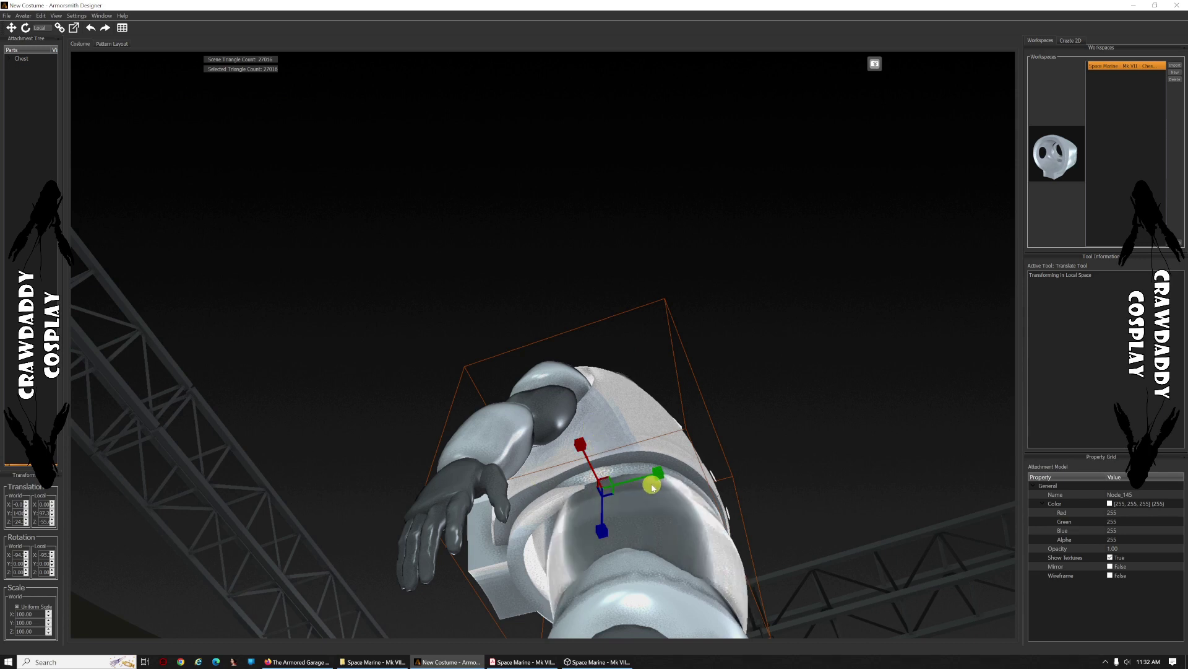
middle_click_drag(652, 487, 632, 464)
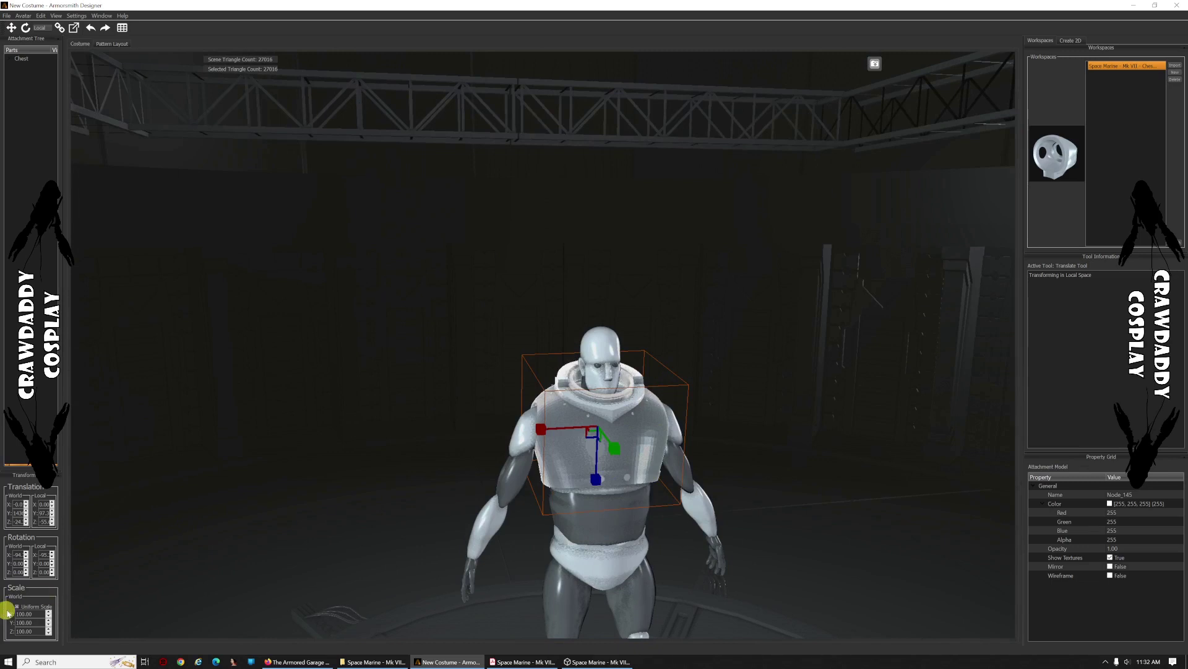
Scale the chest model up uniformly to about 109.77 percent
left_click(75, 29)
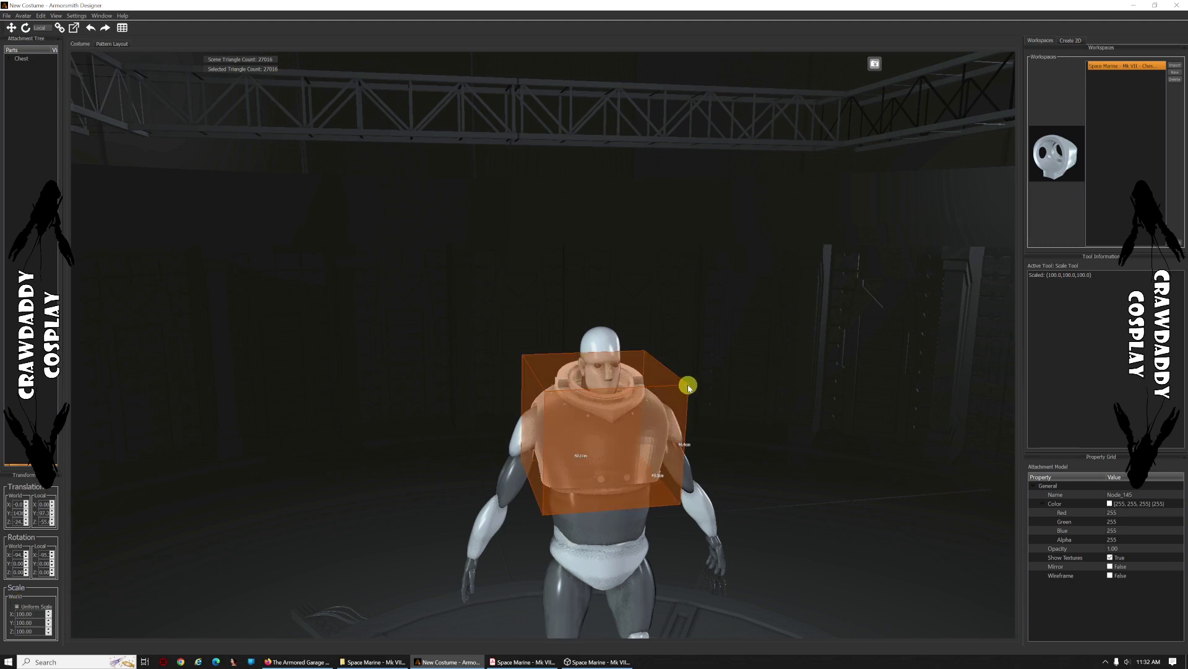
left_click_drag(690, 386, 695, 379)
right_click_drag(681, 417, 700, 401)
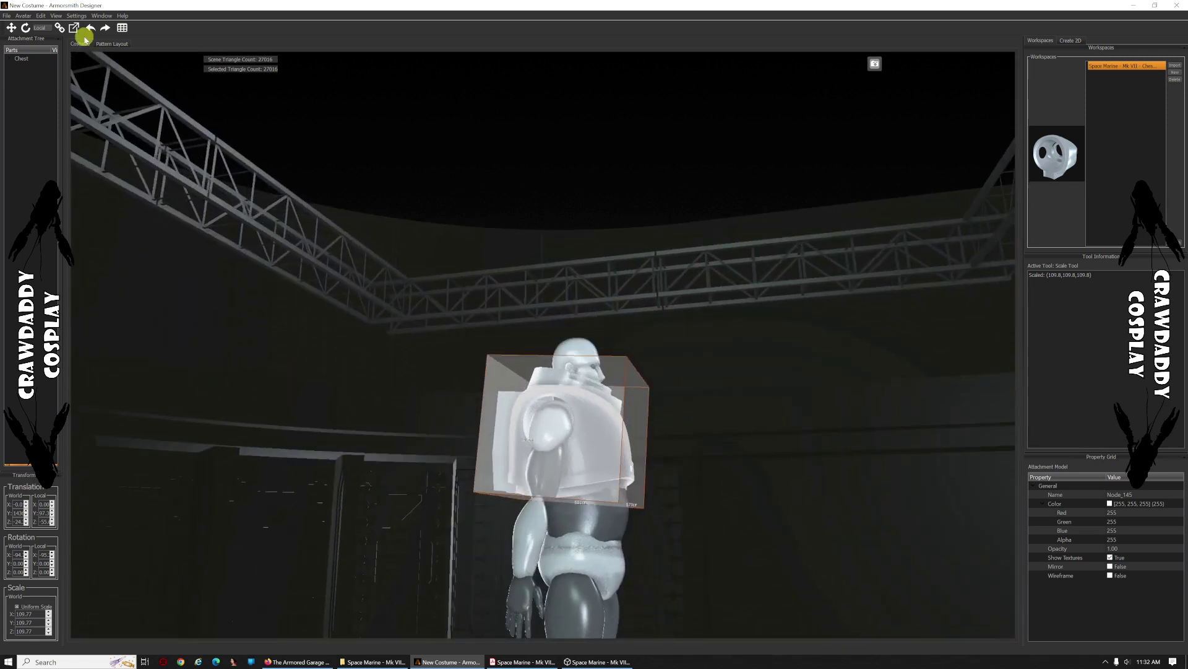
Shift the enlarged chest model forward and slightly down on the torso, and check its fit around the neck and shoulders
left_click(11, 28)
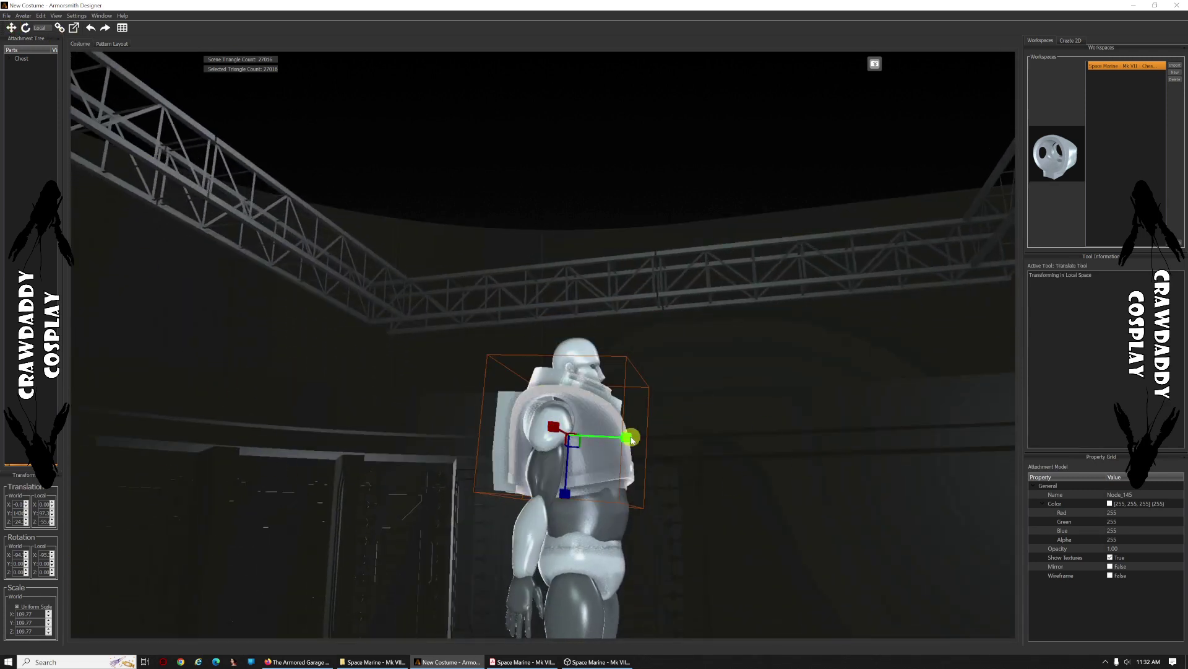
left_click_drag(627, 437, 642, 440)
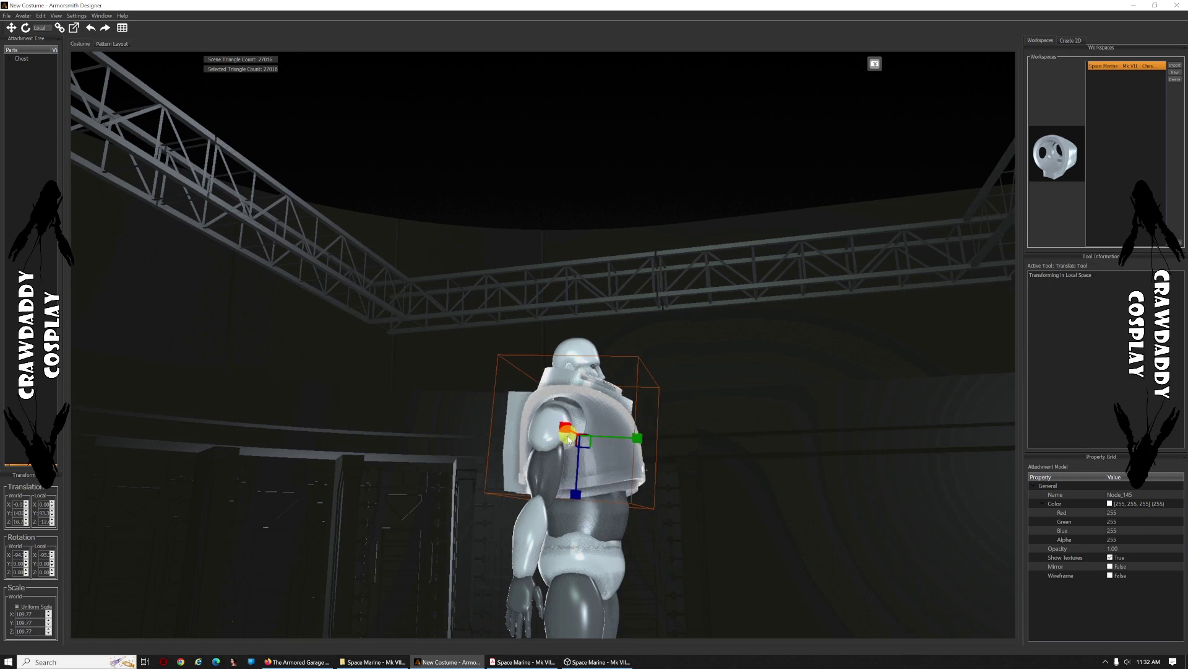
left_click_drag(576, 493, 575, 504)
right_click_drag(576, 503, 483, 454)
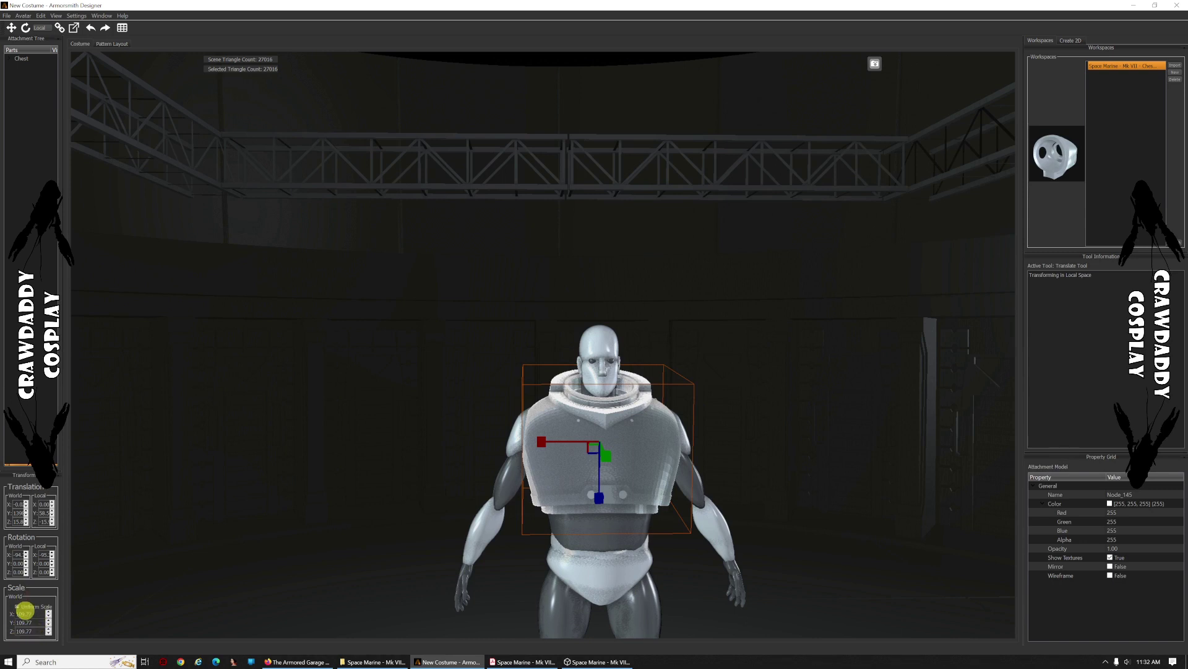
mouse_move(461, 435)
right_mouse_down()
mouse_move(416, 433)
mouse_move(458, 441)
right_mouse_up()
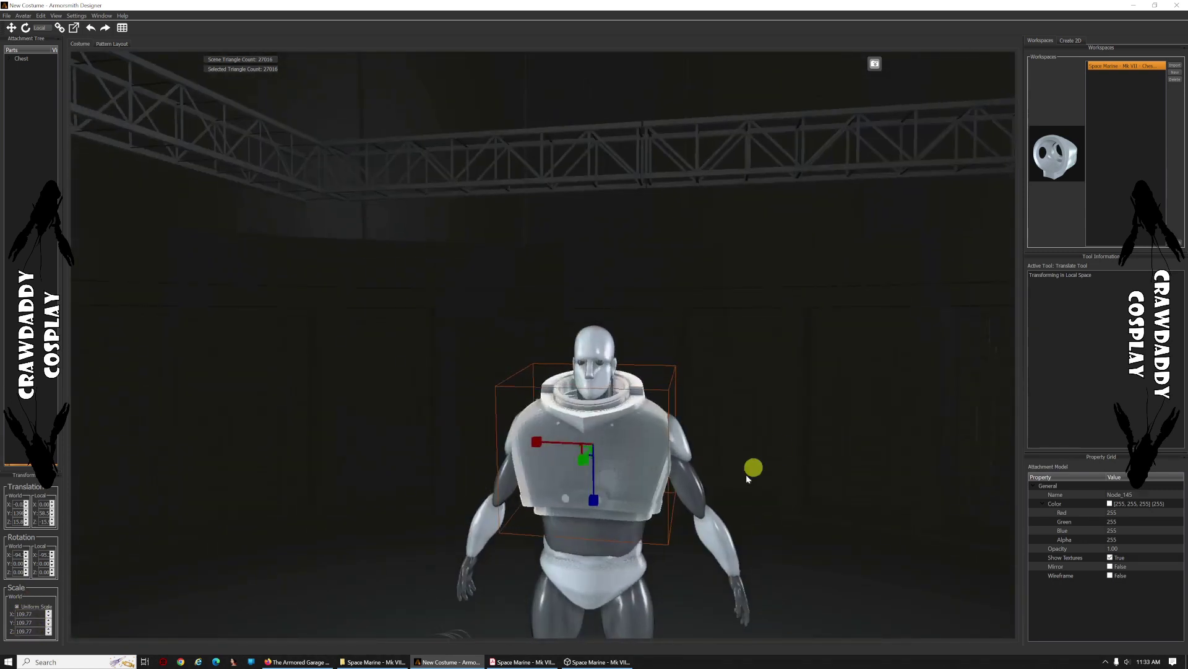
scroll(532, 531, "up", 3)
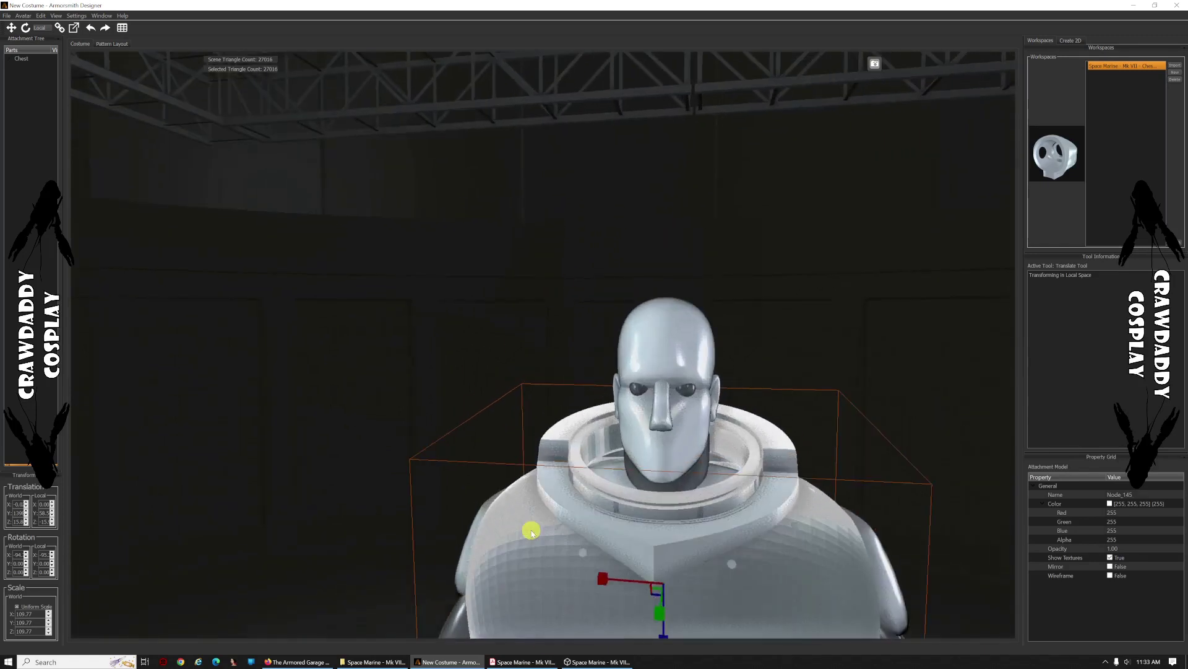
scroll(531, 528, "down", 6)
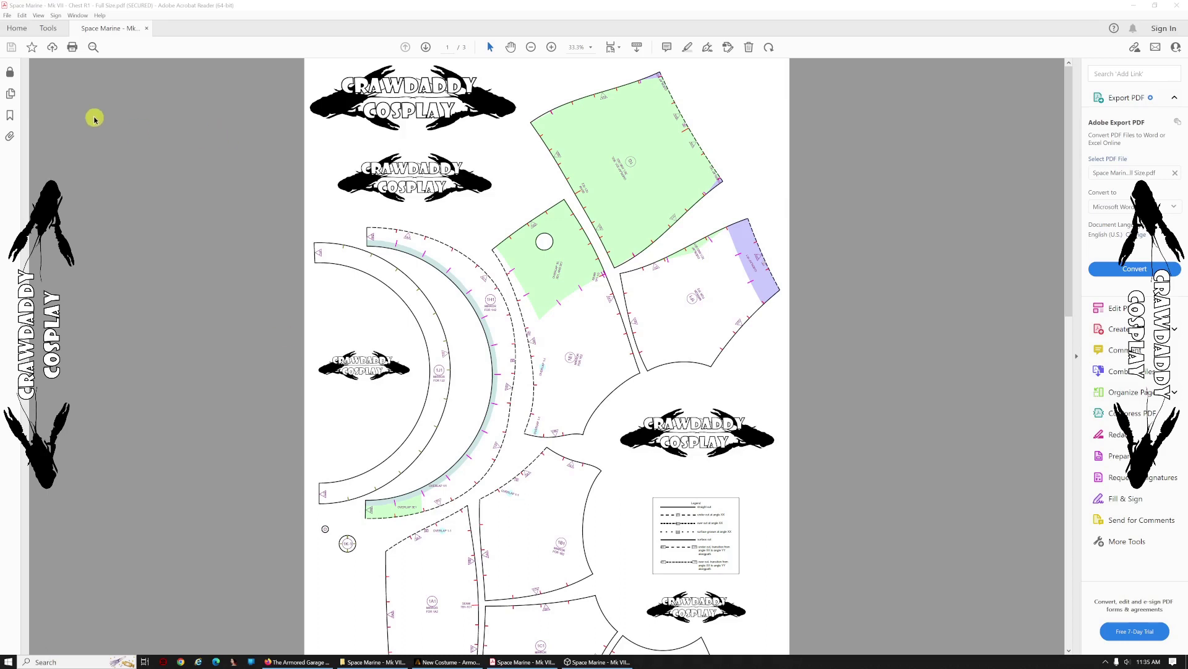
In Acrobat Reader, set up the full-size chest pattern for poster printing at a tile scale of 110%
left_click(7, 15)
left_click(275, 20)
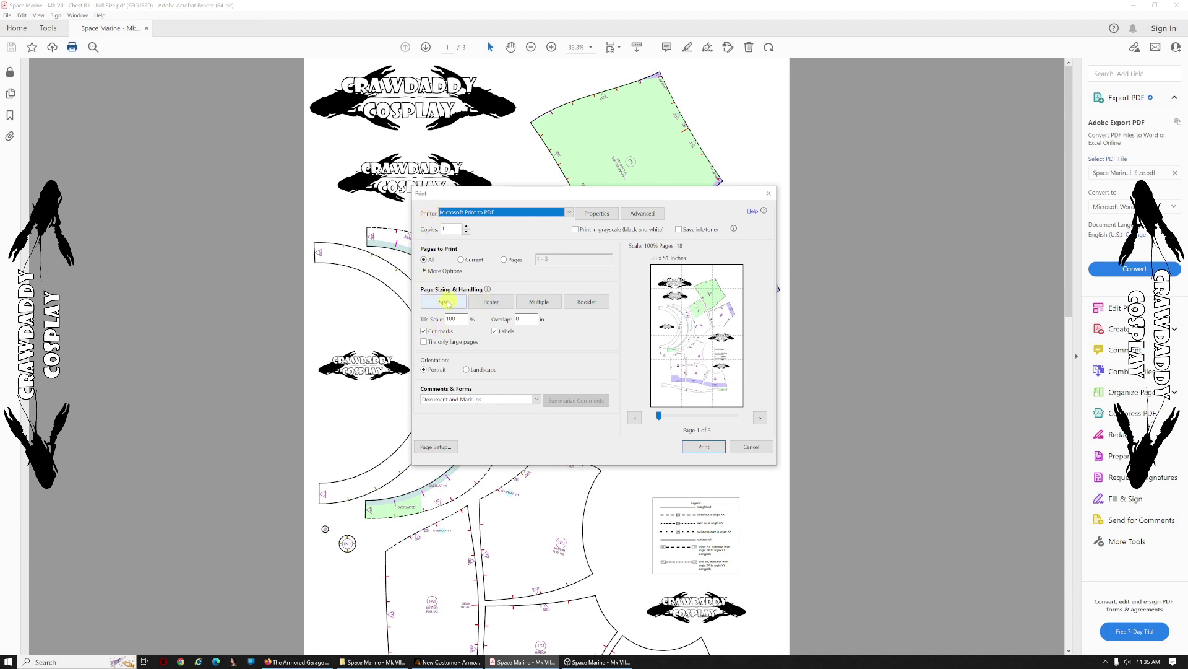
left_click(443, 302)
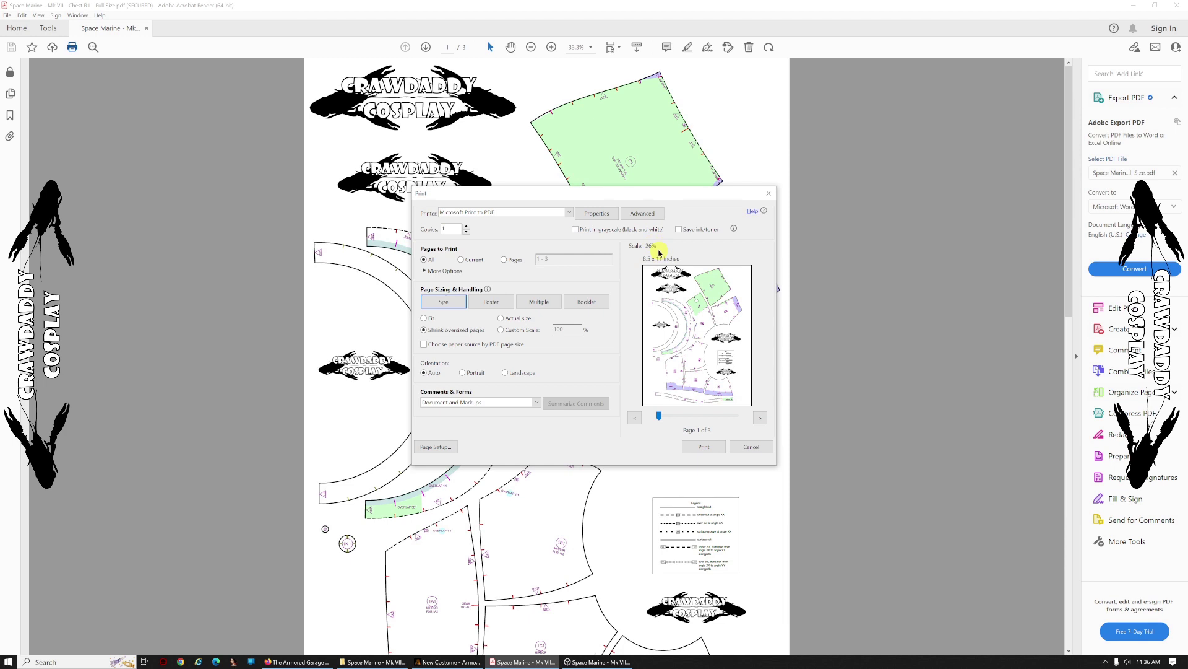
left_click(491, 302)
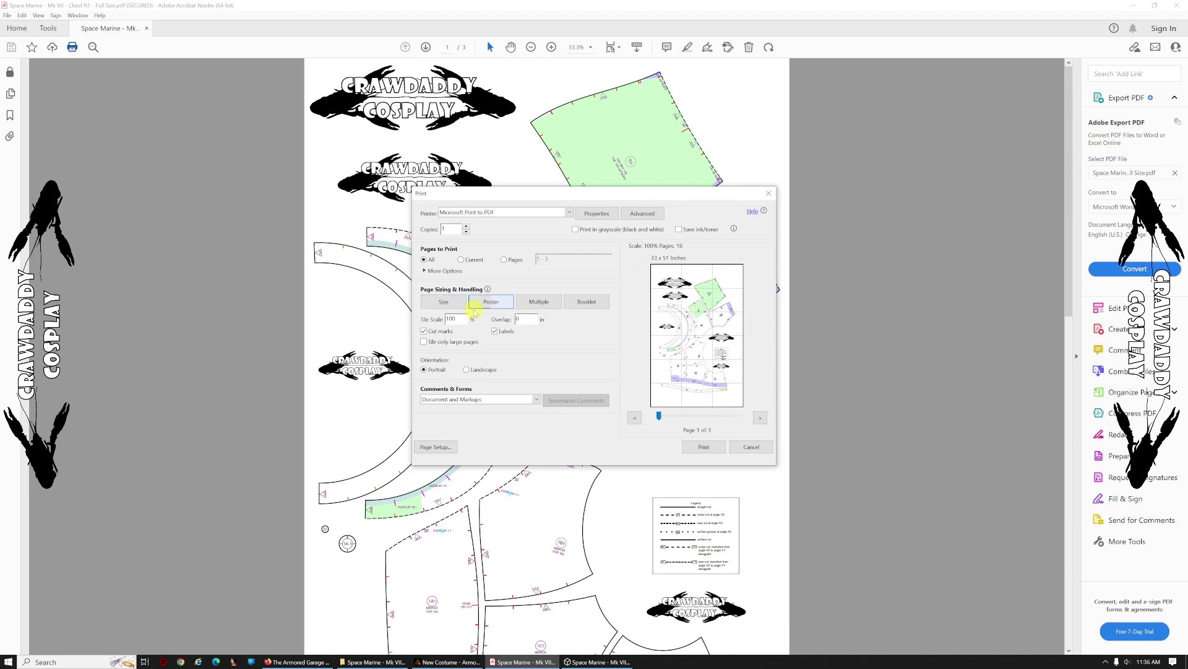
left_click(458, 319)
type("110")
left_click(527, 319)
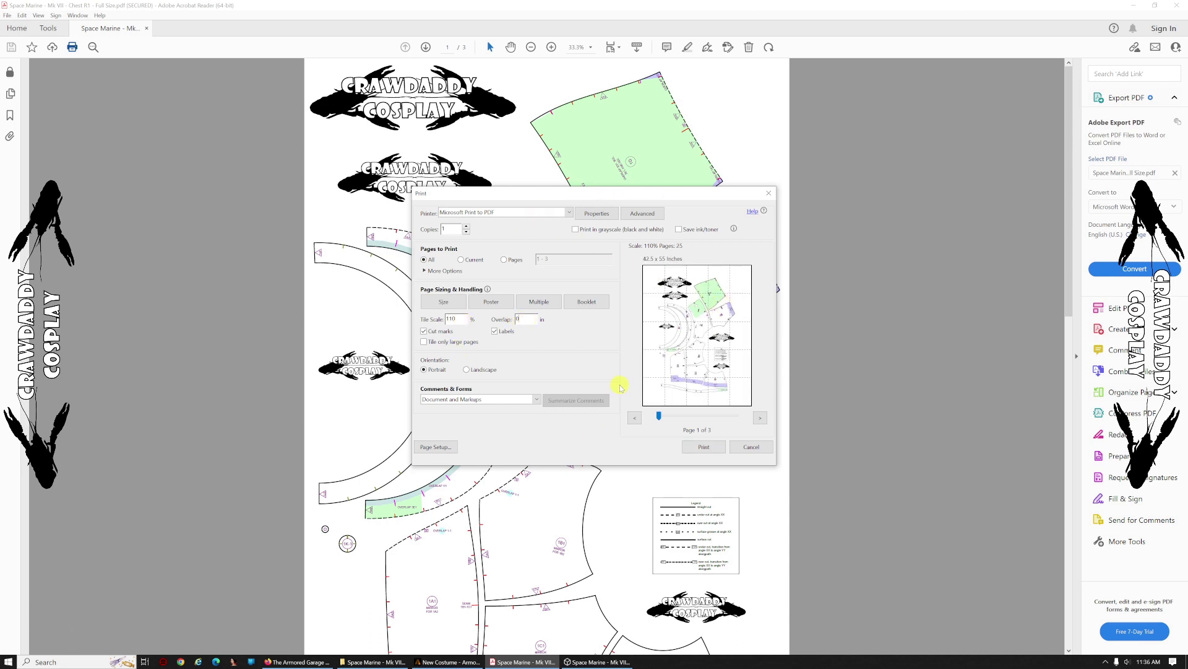
Print the tiled pattern to a PDF file named test in the Chest R1 folder
left_click(704, 446)
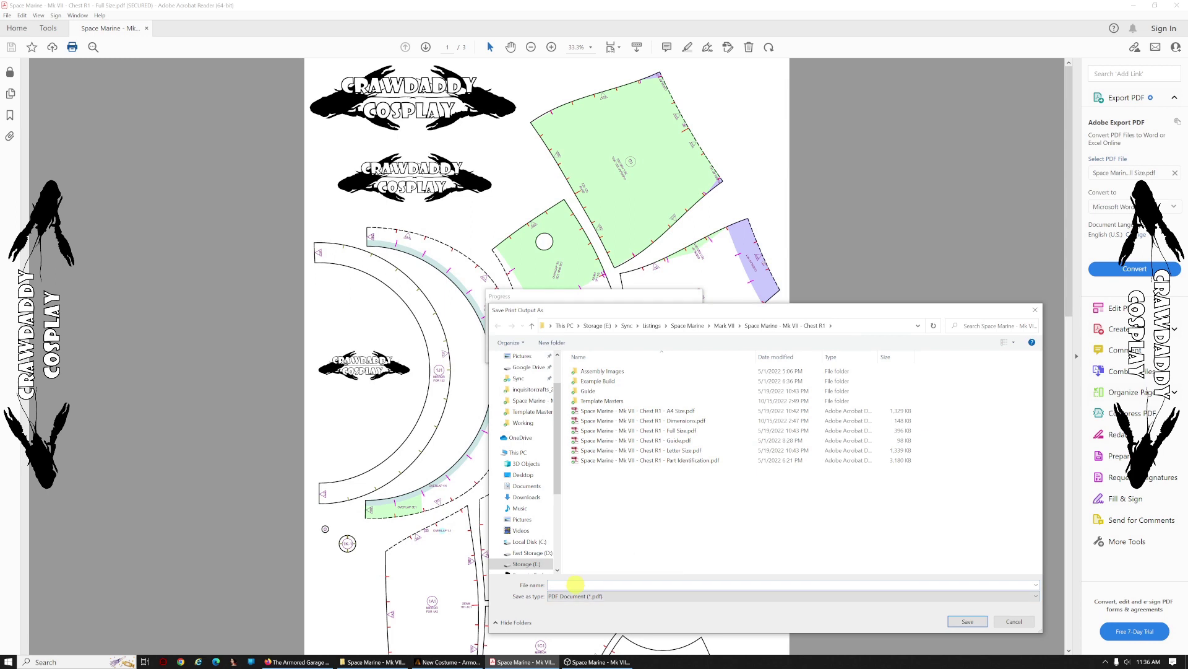
left_click(575, 583)
type("test")
left_click(968, 621)
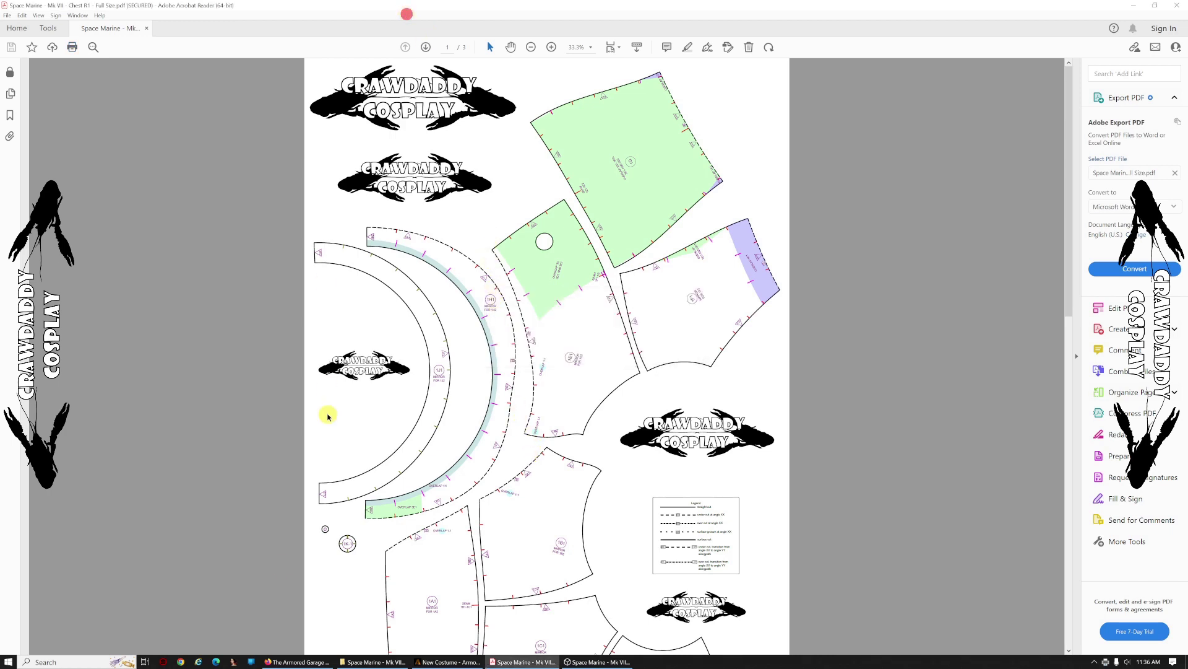
Open test.pdf from the Chest R1 folder and look through its tiled pattern pages one full page at a time
left_click(372, 662)
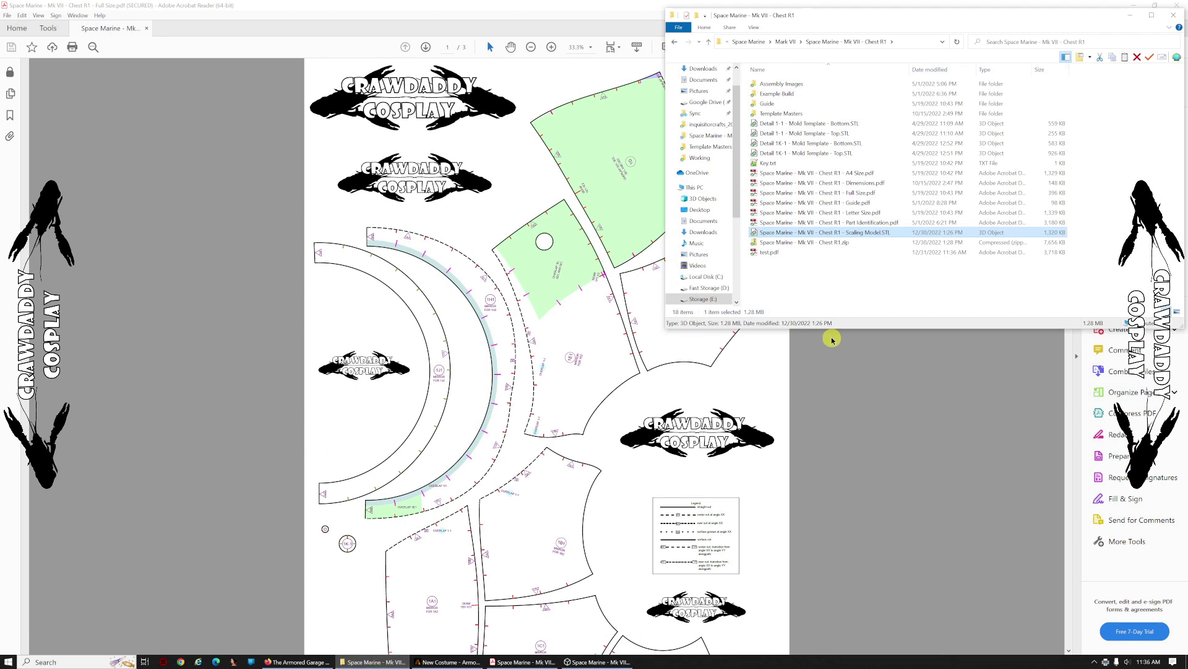
double_click(762, 252)
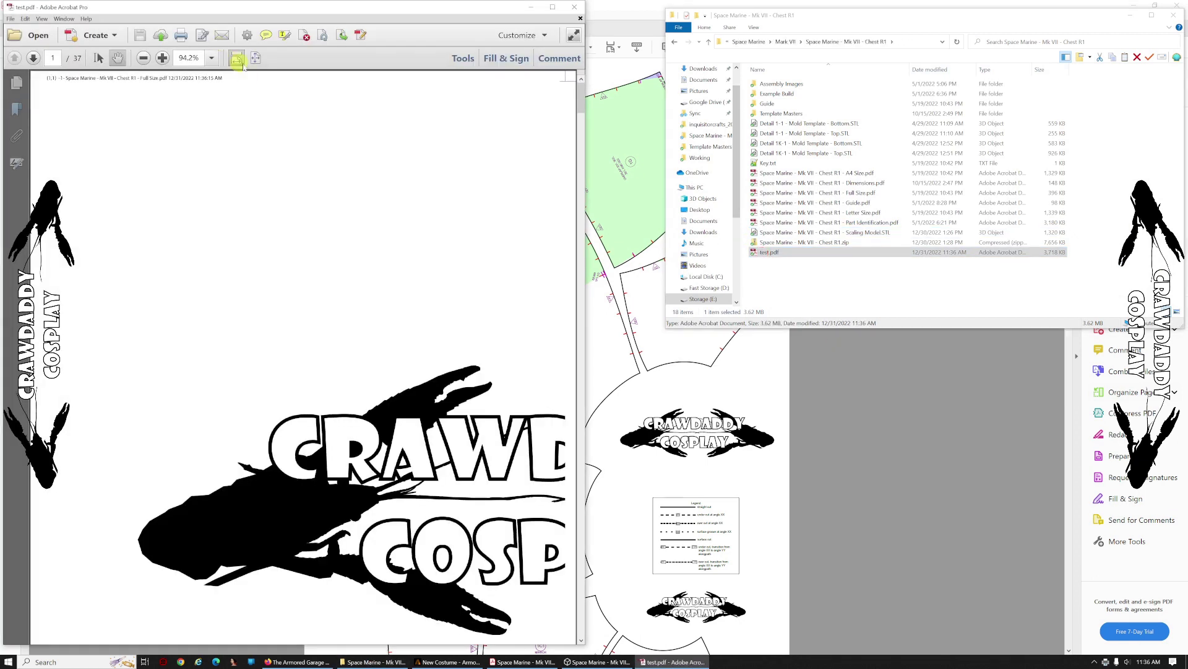
left_click(256, 58)
scroll(327, 218, "down", 10)
scroll(326, 218, "down", 20)
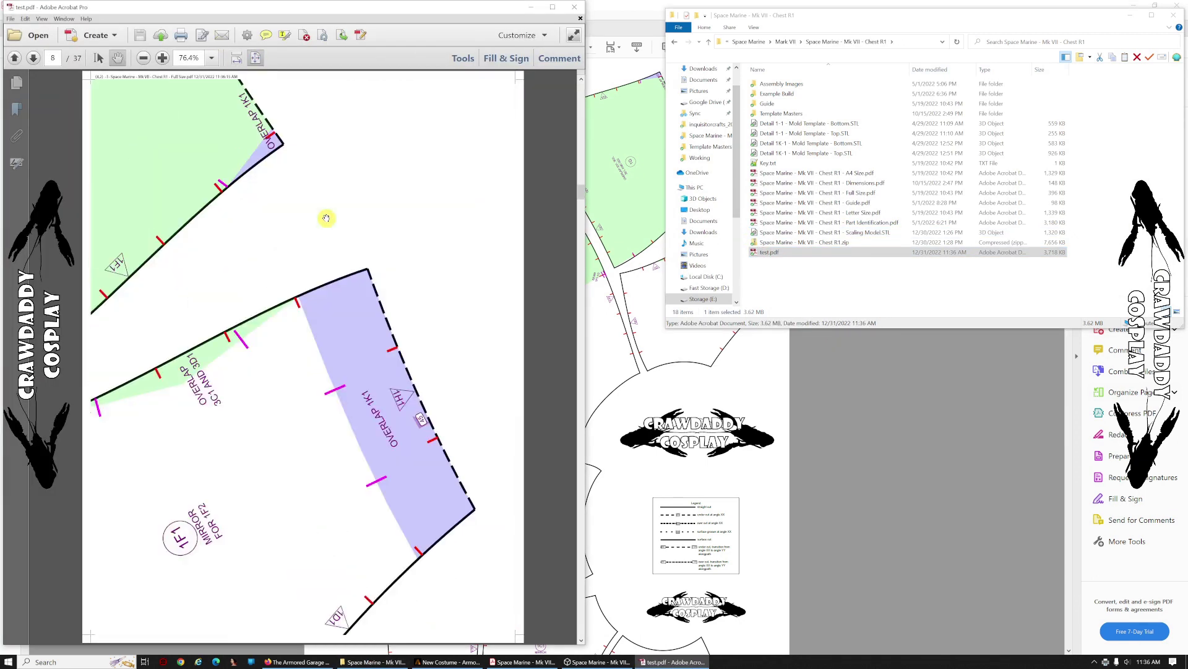
scroll(326, 217, "down", 5)
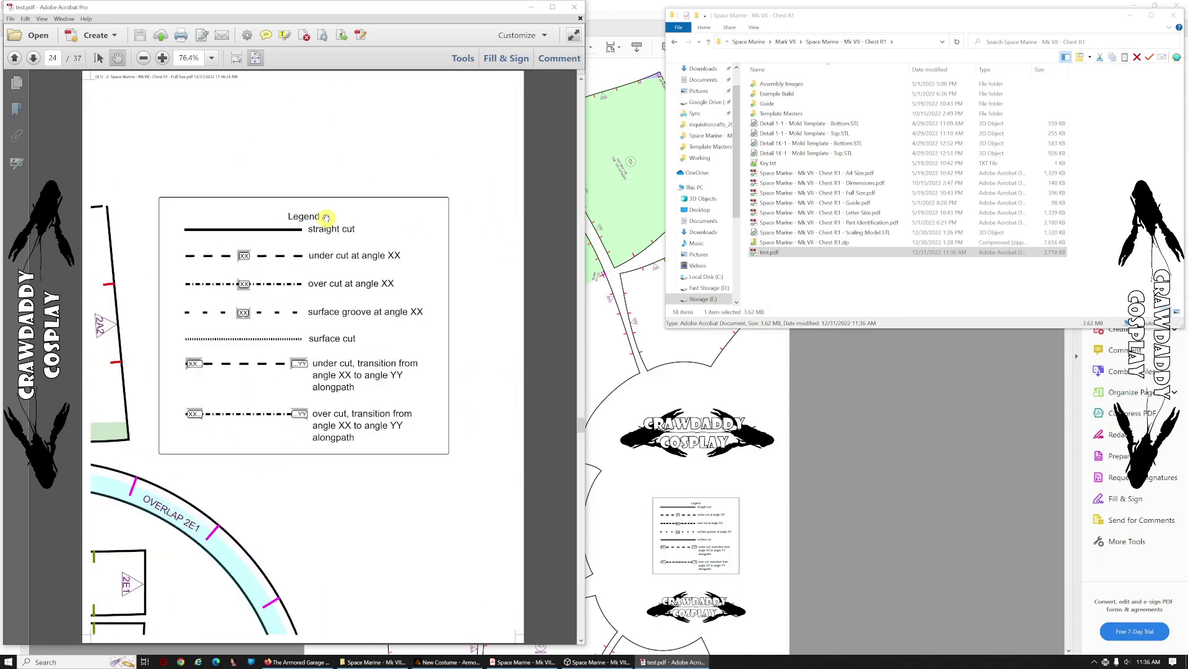
scroll(326, 217, "up", 20)
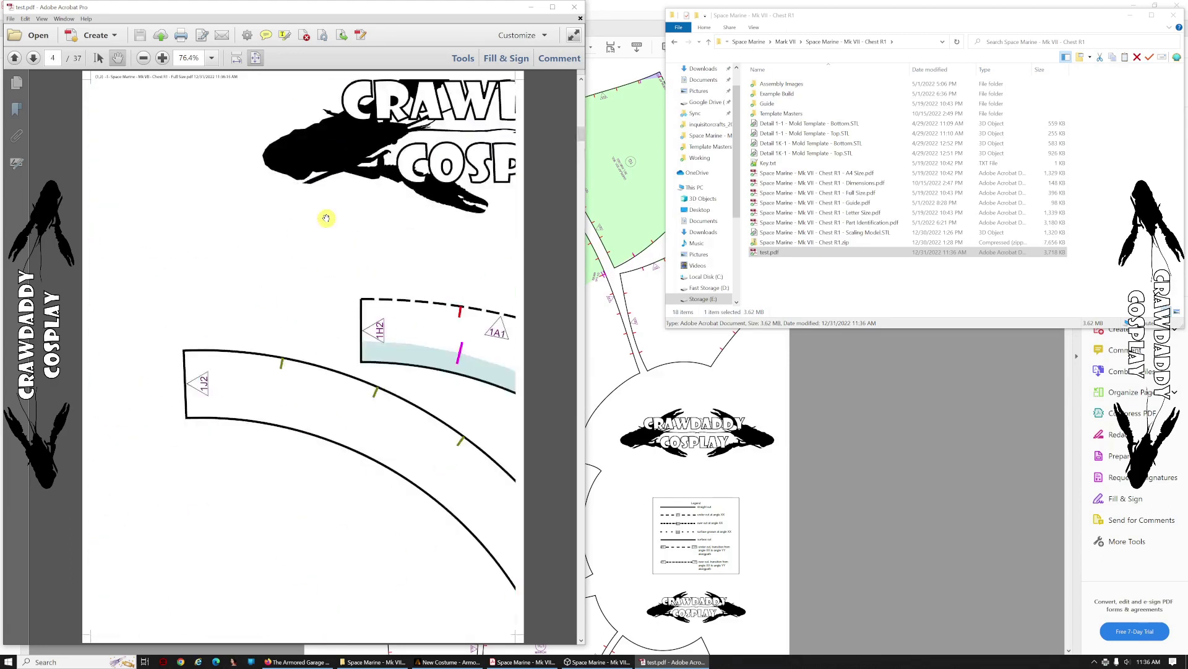
Close test.pdf and switch back to the chest model in Armorsmith Designer
left_click(577, 8)
left_click(624, 10)
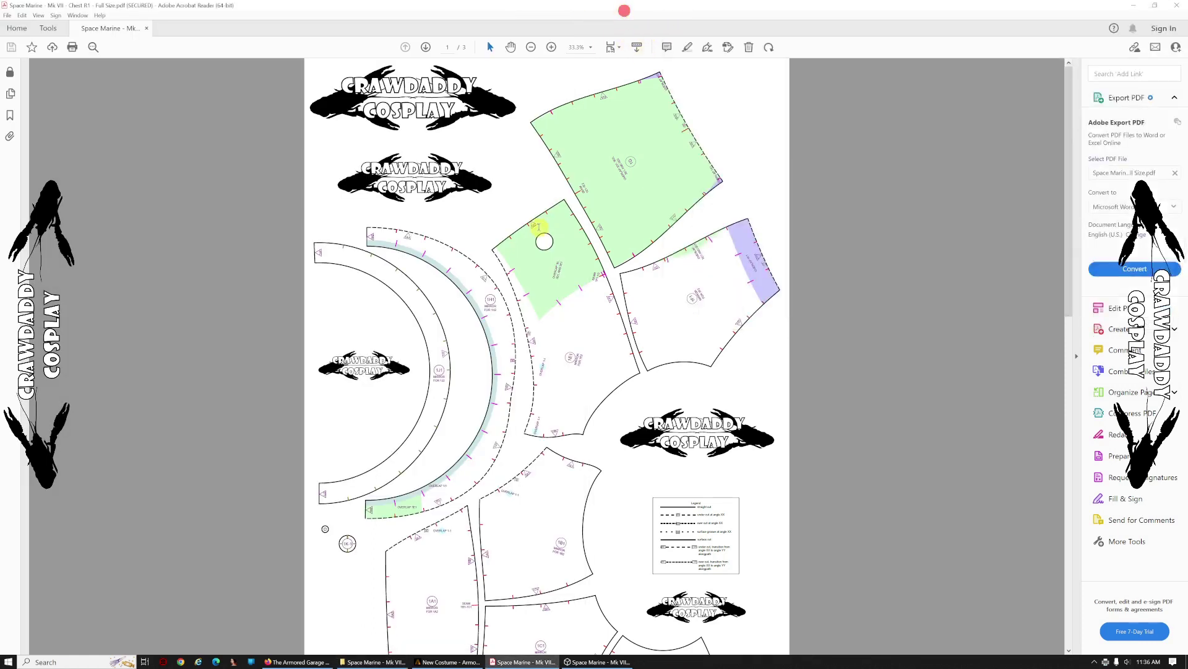
left_click(447, 661)
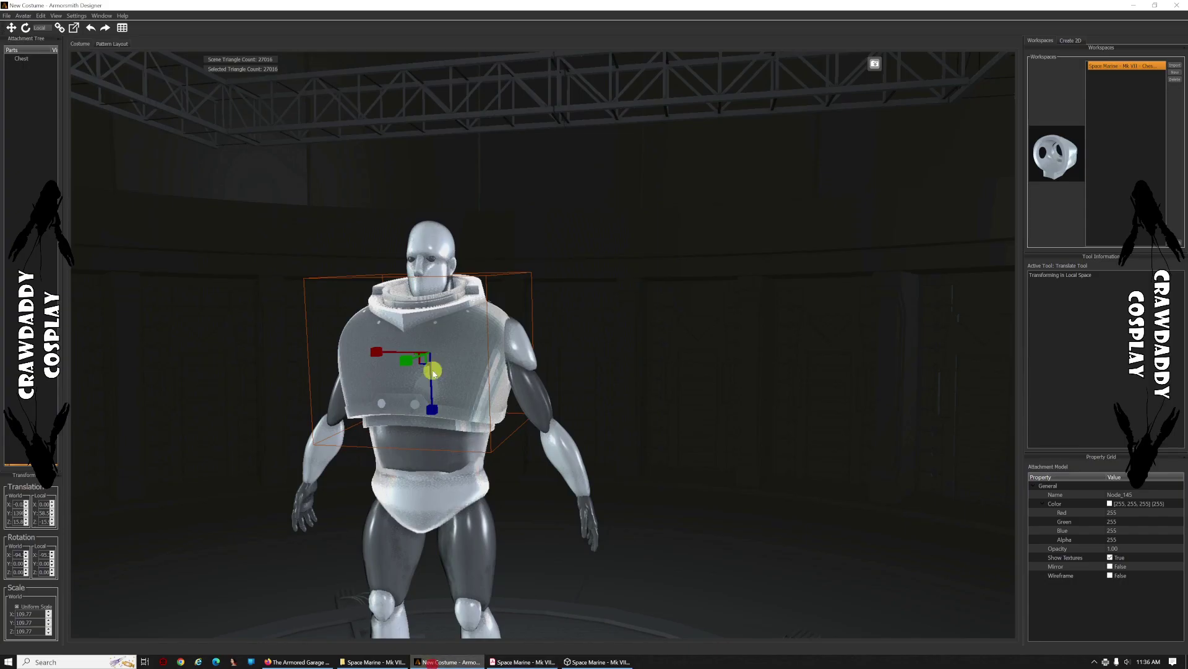